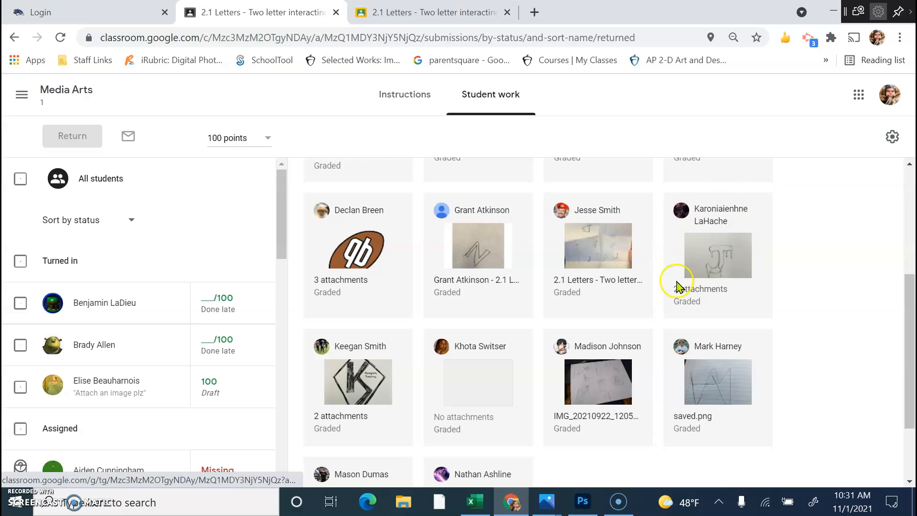
# Open the student's IMG_9881.heic drippy J sketch in the Classroom grading viewer.
pyautogui.click(705, 268)
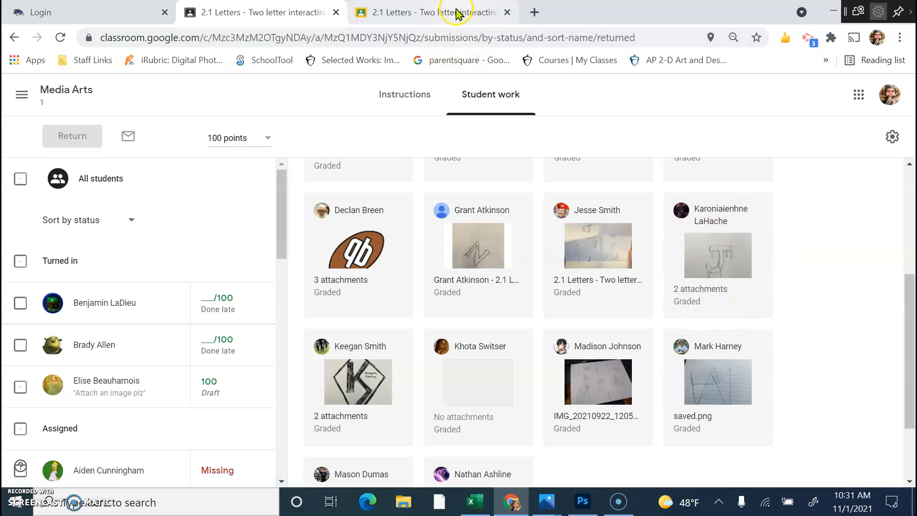
pyautogui.click(437, 14)
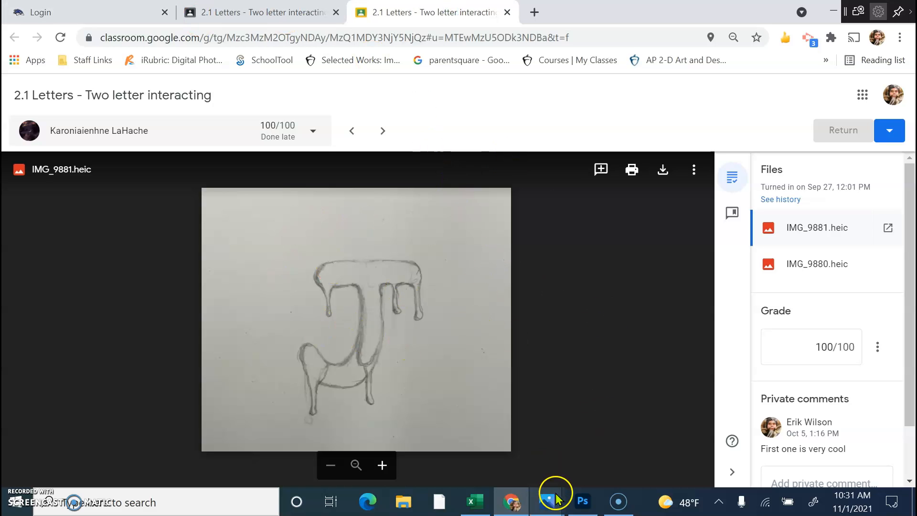
# Bring the IMG_9881.heic sketch forward in Photoshop and delete the empty Layer 2.
pyautogui.click(583, 501)
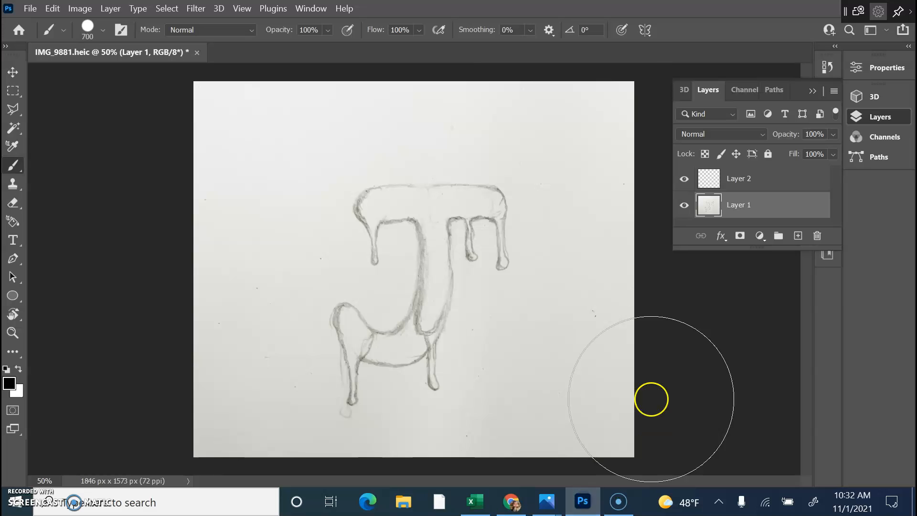
pyautogui.click(34, 14)
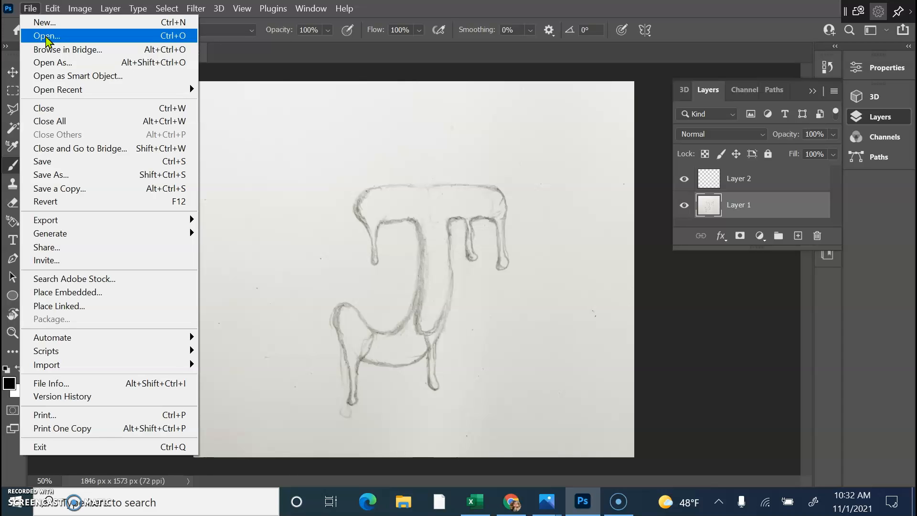
pyautogui.click(111, 8)
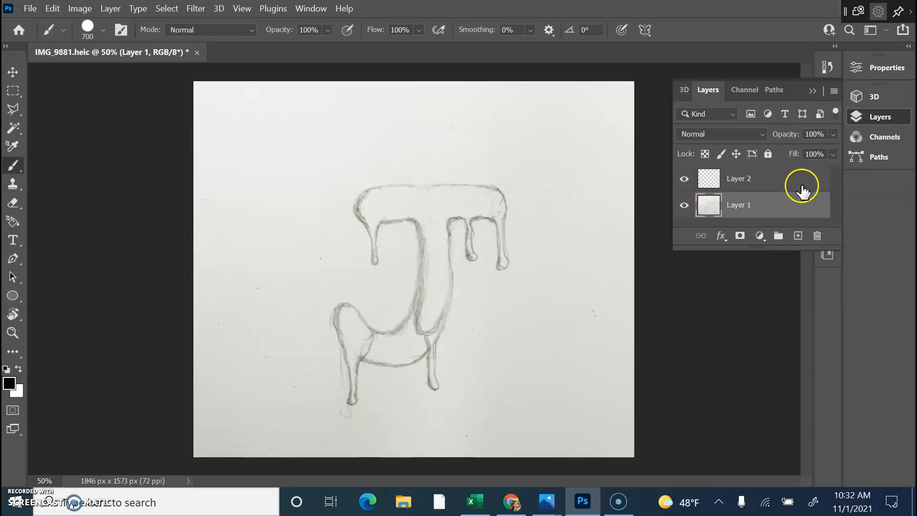
pyautogui.moveTo(729, 180)
pyautogui.mouseDown()
pyautogui.moveTo(769, 184)
pyautogui.moveTo(818, 237)
pyautogui.mouseUp()
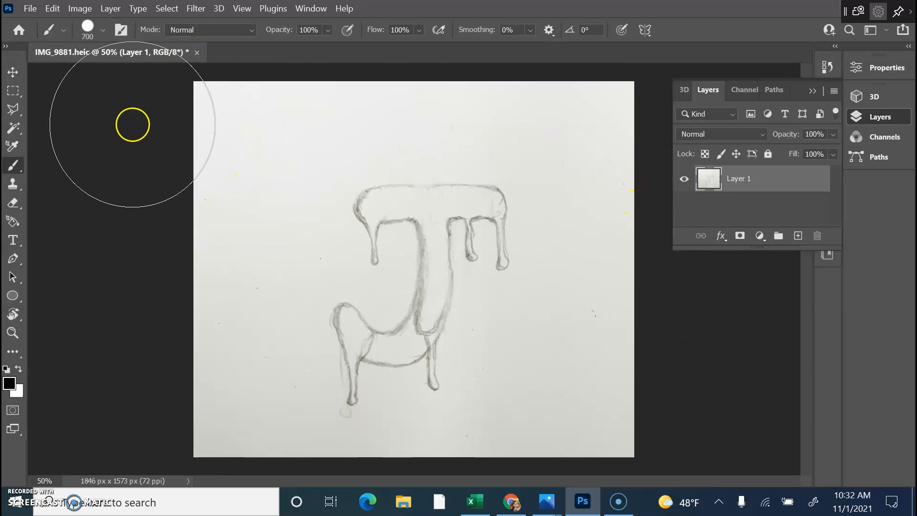
pyautogui.click(311, 9)
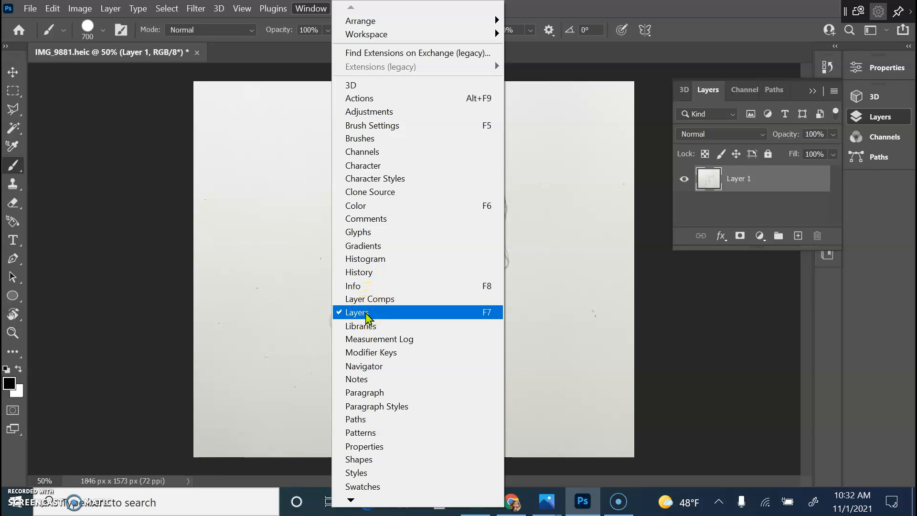
pyautogui.click(735, 306)
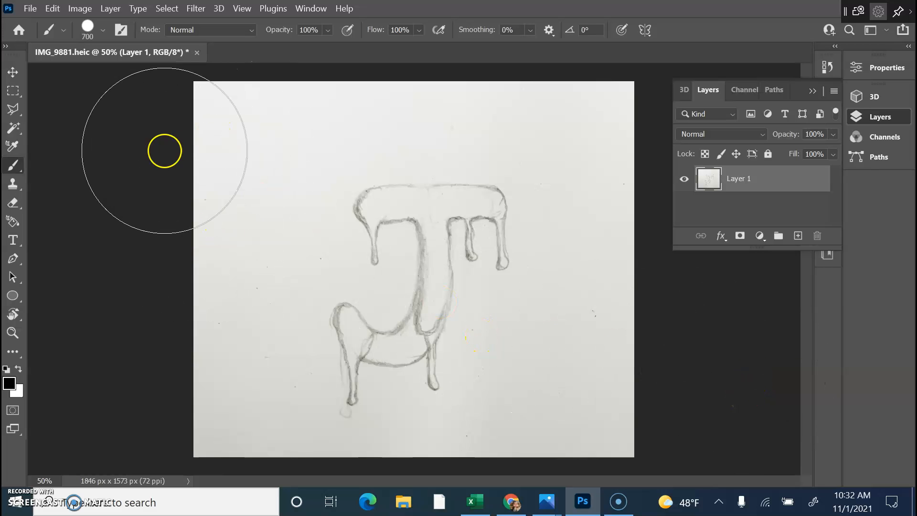
# Add a new empty Layer 2 through Layer > New > Layer.
pyautogui.click(111, 8)
pyautogui.moveTo(143, 22)
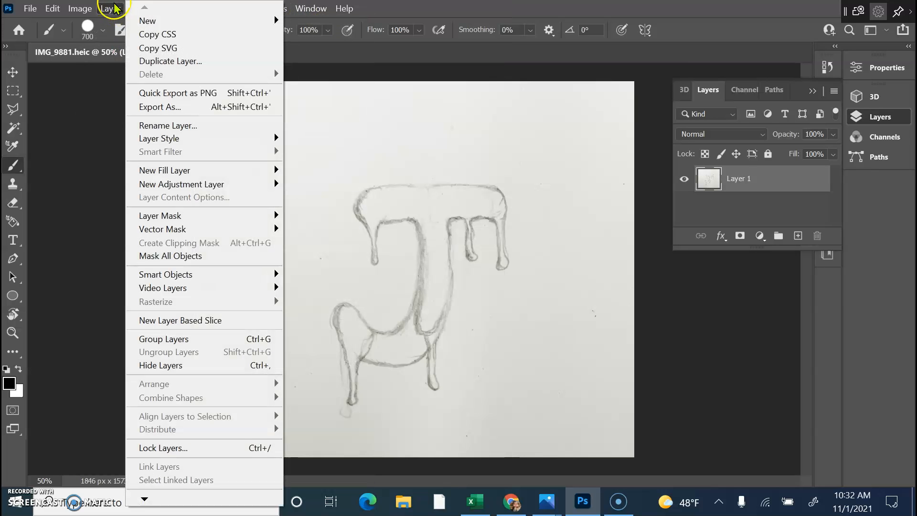
pyautogui.click(388, 20)
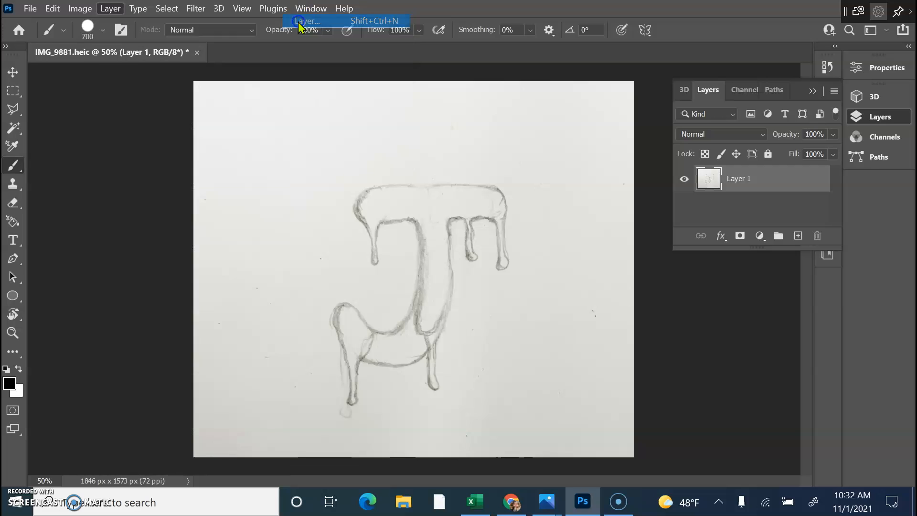
pyautogui.click(582, 136)
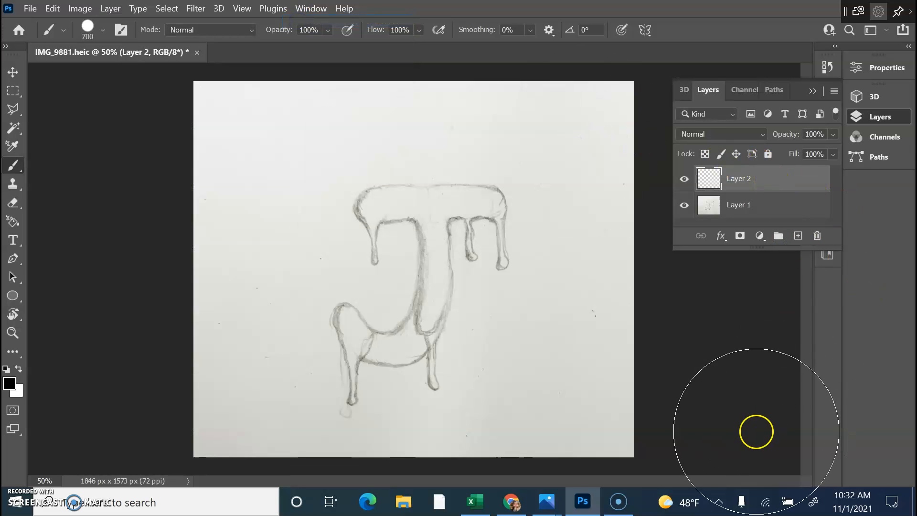
# Make Layer 1 active, test a Magic Wand selection of the white background, then deselect.
pyautogui.click(785, 212)
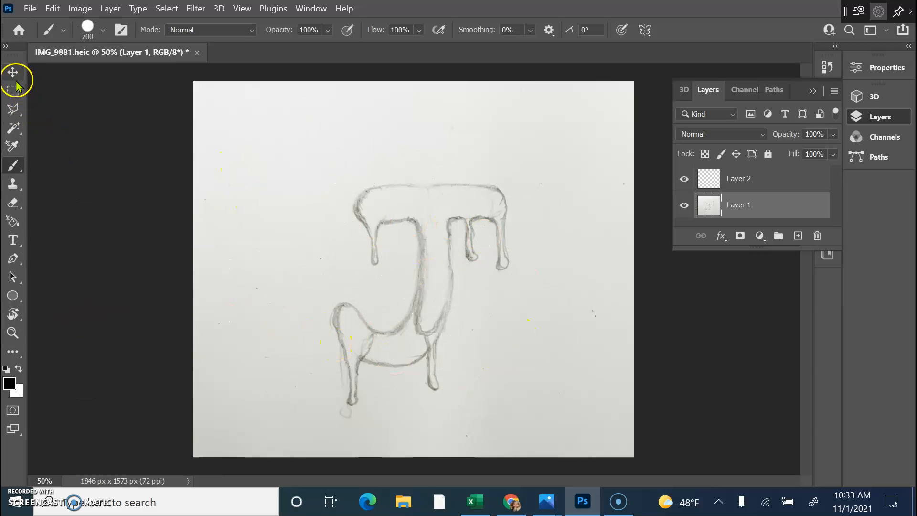
pyautogui.click(14, 129)
pyautogui.click(273, 201)
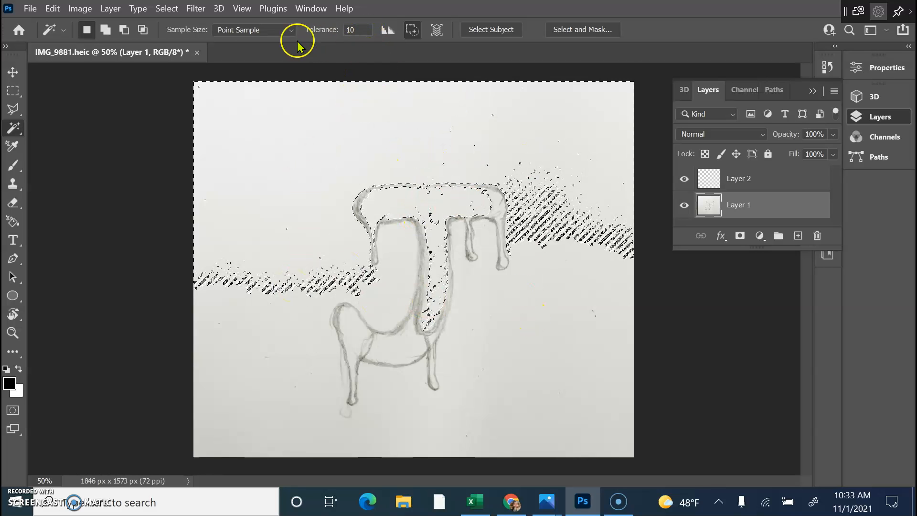
pyautogui.hotkey('ctrl', 'd')
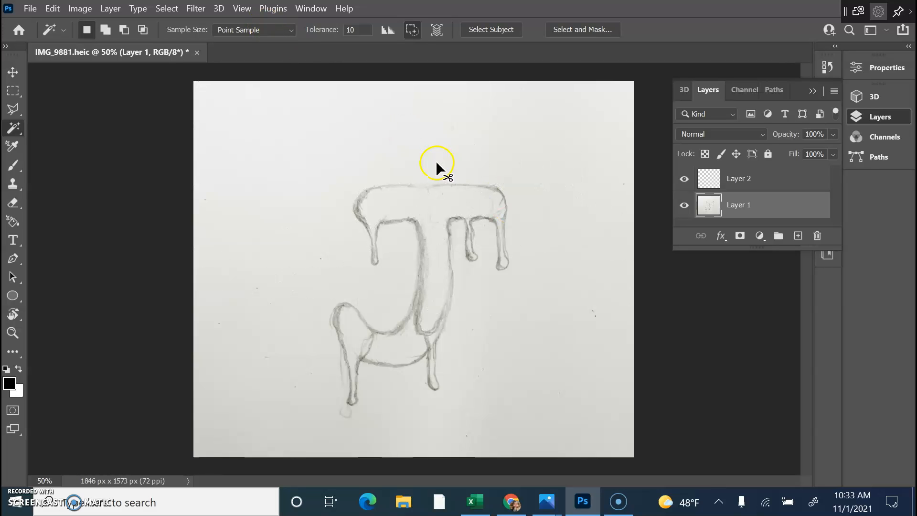
# Open Levels for the sketch and try midtone and white input values around 236.
pyautogui.click(80, 8)
pyautogui.moveTo(110, 44)
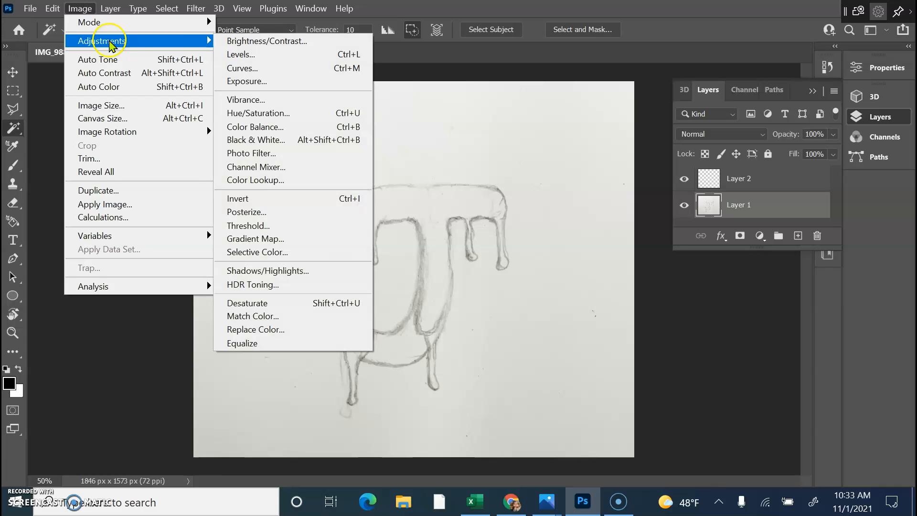
pyautogui.click(254, 59)
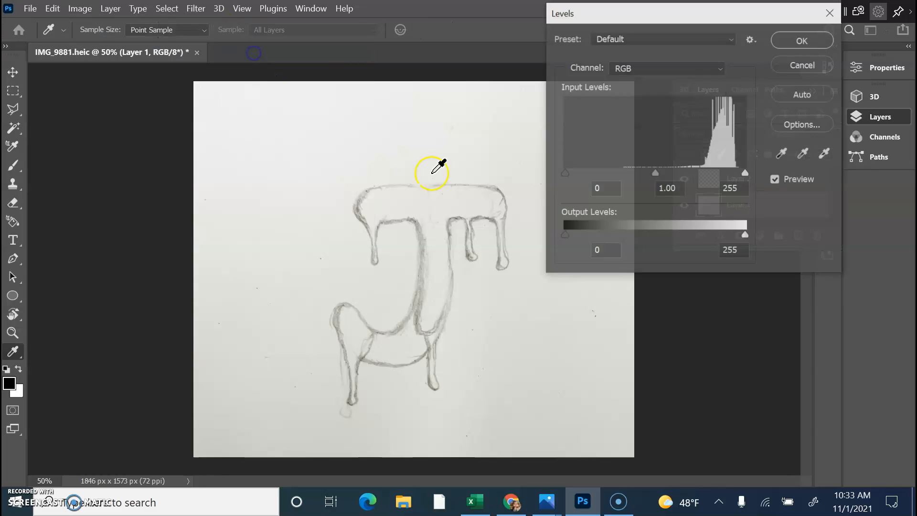
pyautogui.moveTo(655, 172); pyautogui.dragTo(681, 175)
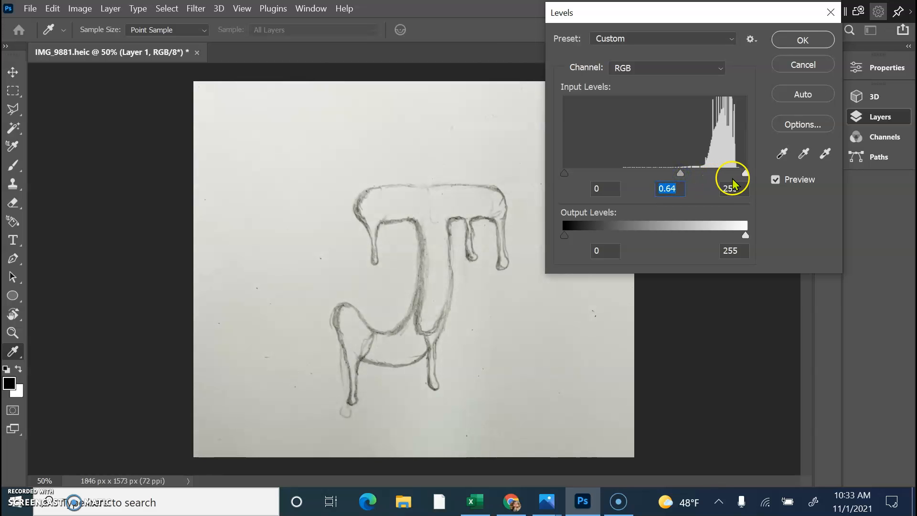
pyautogui.moveTo(746, 174)
pyautogui.mouseDown()
pyautogui.moveTo(717, 175)
pyautogui.moveTo(734, 175)
pyautogui.mouseUp()
pyautogui.click(786, 157)
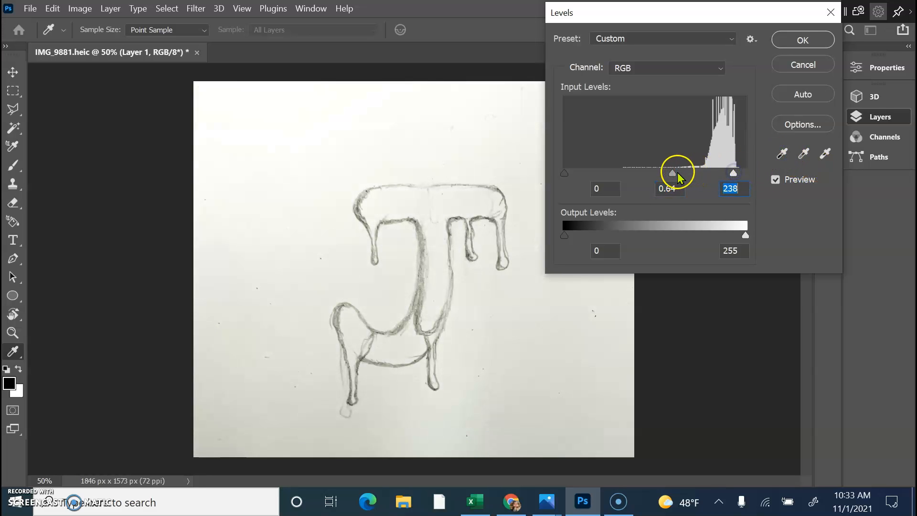
pyautogui.moveTo(672, 172)
pyautogui.mouseDown()
pyautogui.moveTo(686, 173)
pyautogui.moveTo(671, 174)
pyautogui.mouseUp()
pyautogui.click(780, 156)
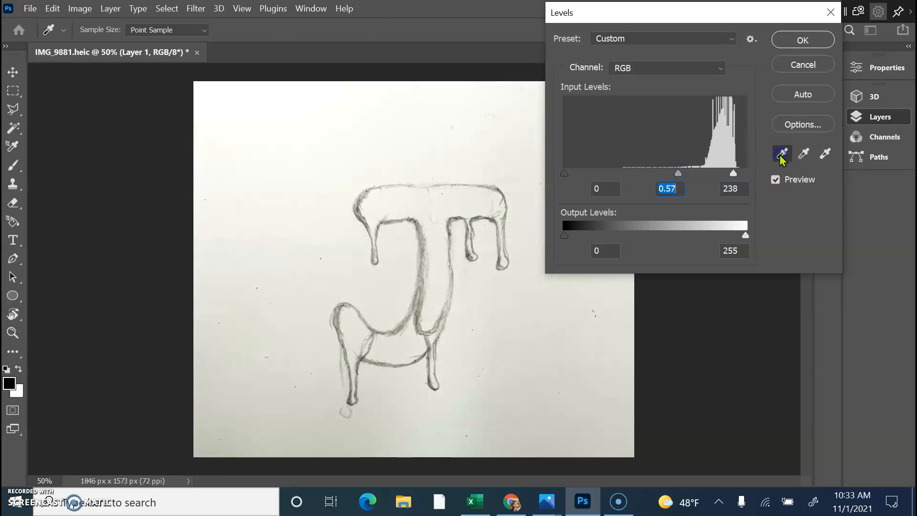
pyautogui.moveTo(733, 174)
pyautogui.mouseDown()
pyautogui.moveTo(716, 174)
pyautogui.moveTo(733, 175)
pyautogui.mouseUp()
pyautogui.click(824, 153)
pyautogui.moveTo(676, 173)
pyautogui.mouseDown()
pyautogui.moveTo(654, 174)
pyautogui.moveTo(688, 174)
pyautogui.moveTo(680, 174)
pyautogui.mouseUp()
pyautogui.click(824, 153)
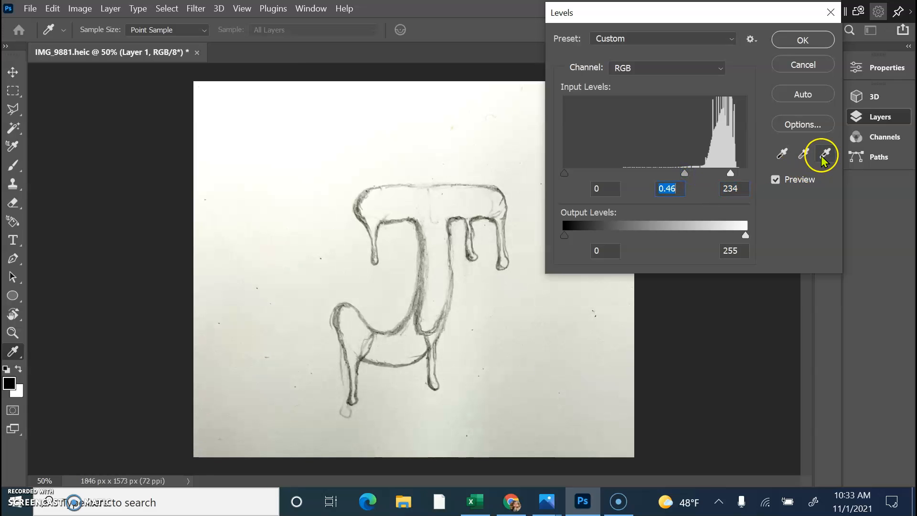
# Settle Levels at input 95, 0.3, 236 with output 128–255 and apply.
pyautogui.click(782, 155)
pyautogui.click(804, 154)
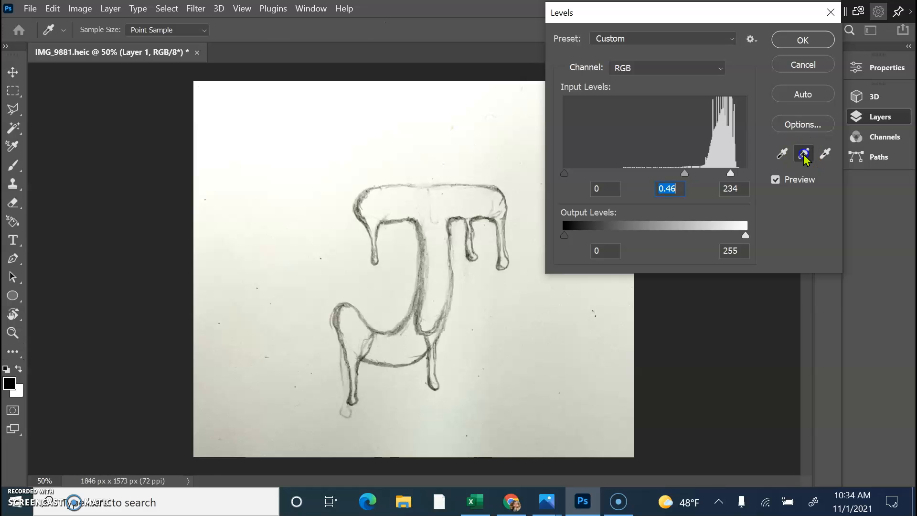
pyautogui.moveTo(687, 176); pyautogui.dragTo(727, 179)
pyautogui.click(718, 183)
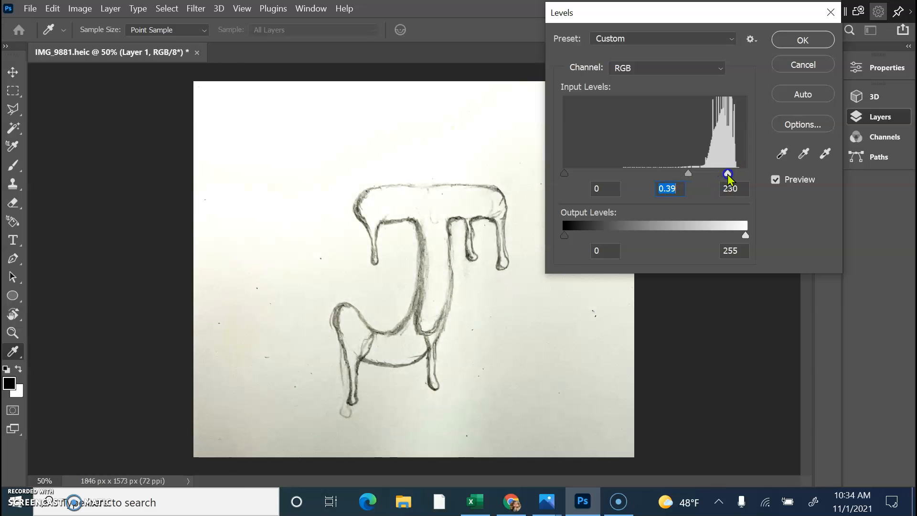
pyautogui.click(728, 175)
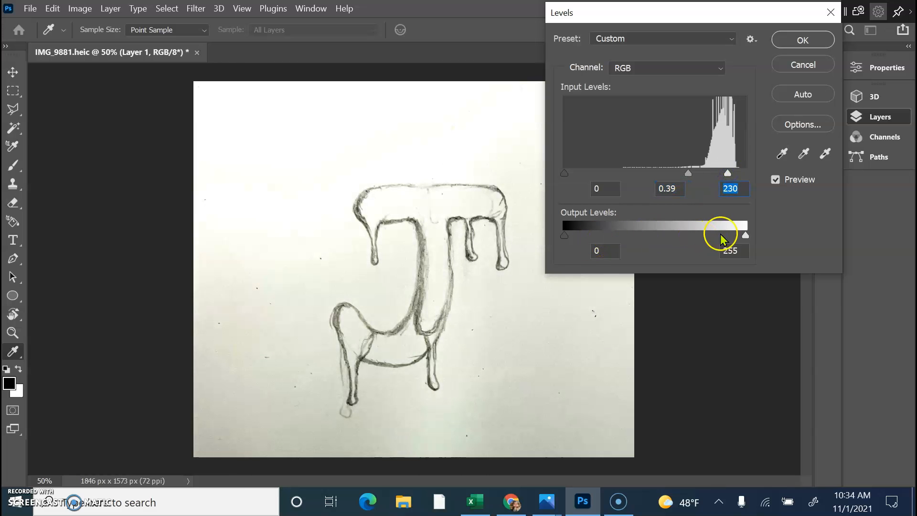
pyautogui.moveTo(746, 236)
pyautogui.mouseDown()
pyautogui.moveTo(722, 237)
pyautogui.moveTo(746, 235)
pyautogui.mouseUp()
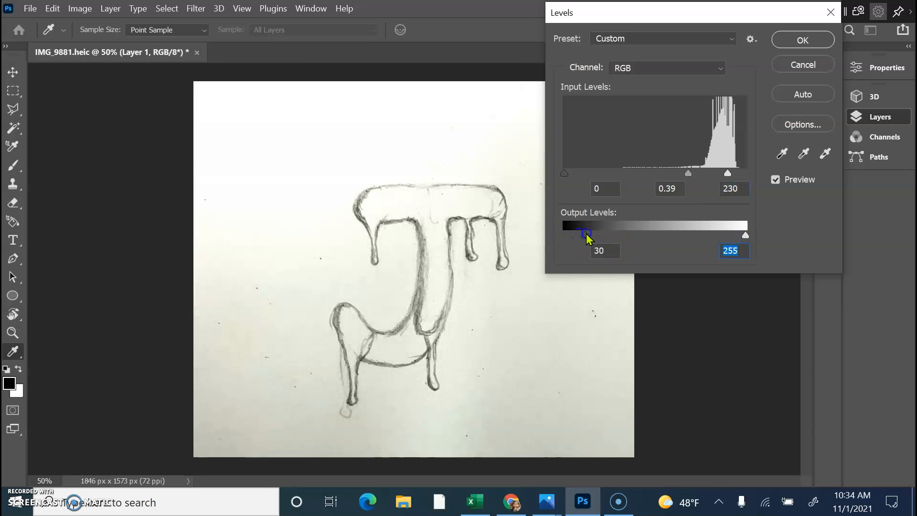
pyautogui.moveTo(614, 234); pyautogui.dragTo(647, 234)
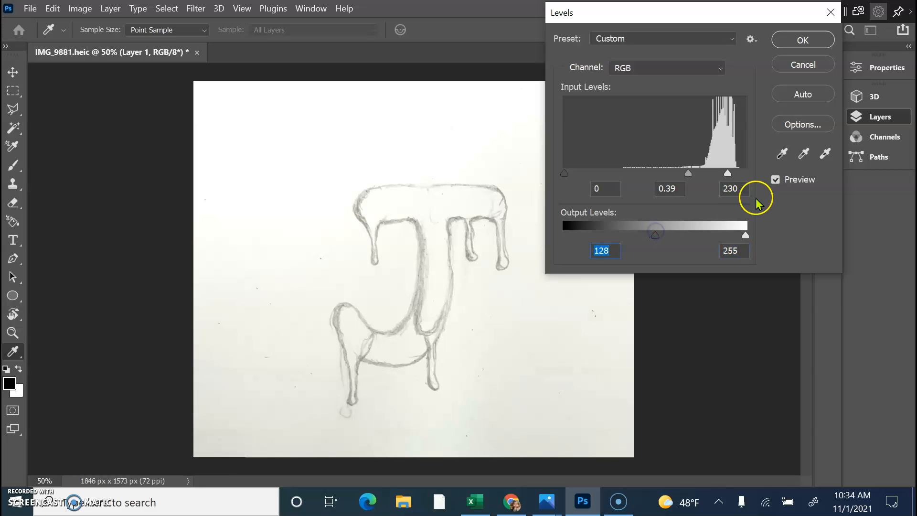
pyautogui.click(782, 154)
pyautogui.moveTo(727, 175); pyautogui.dragTo(701, 178)
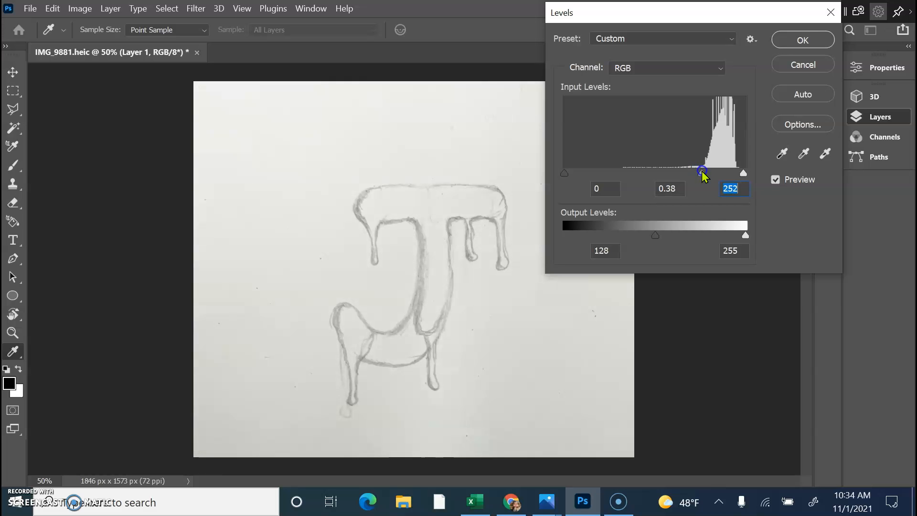
pyautogui.click(781, 154)
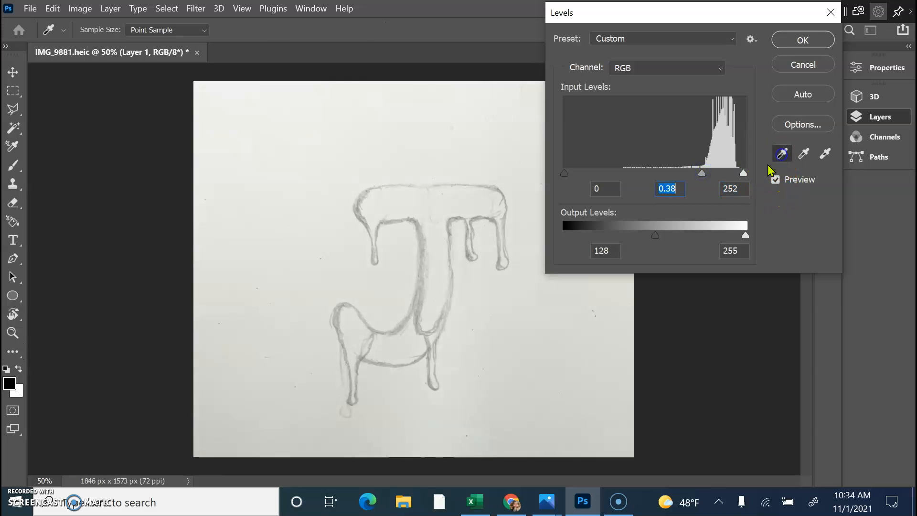
pyautogui.moveTo(742, 173); pyautogui.dragTo(701, 172)
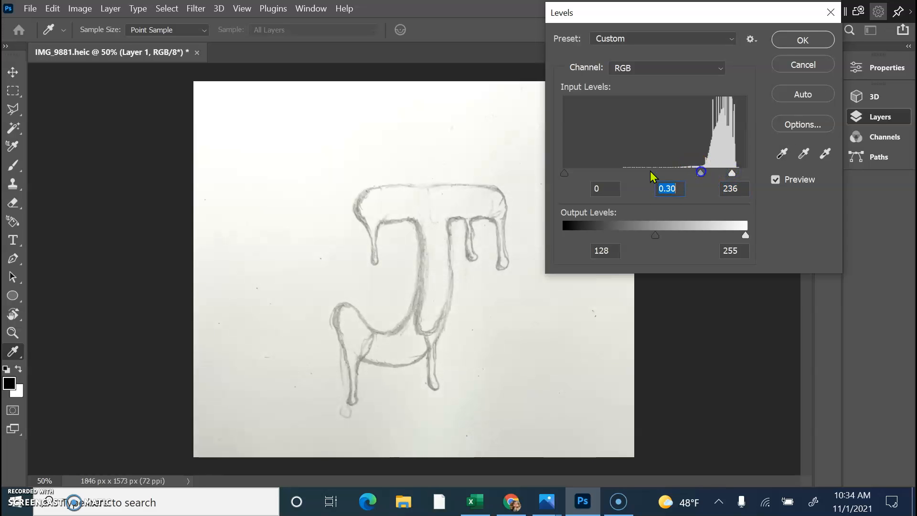
pyautogui.moveTo(565, 172); pyautogui.dragTo(647, 172)
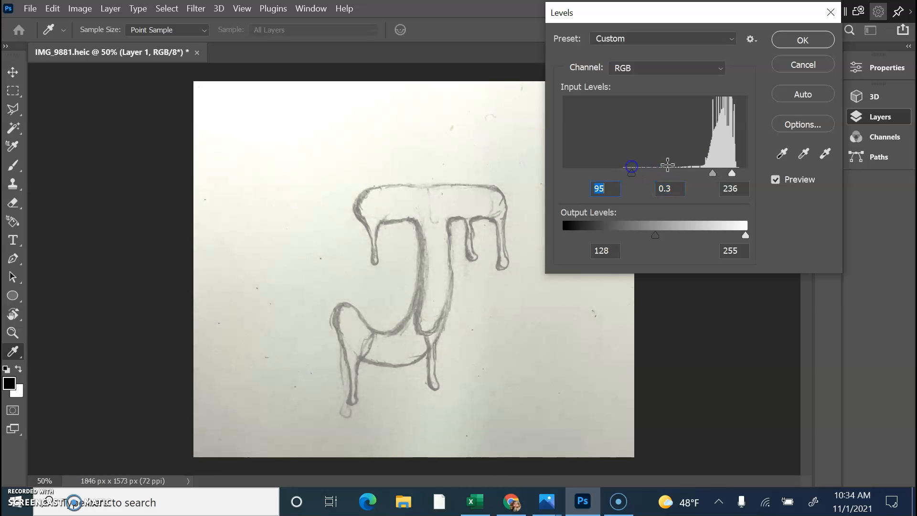
pyautogui.click(802, 40)
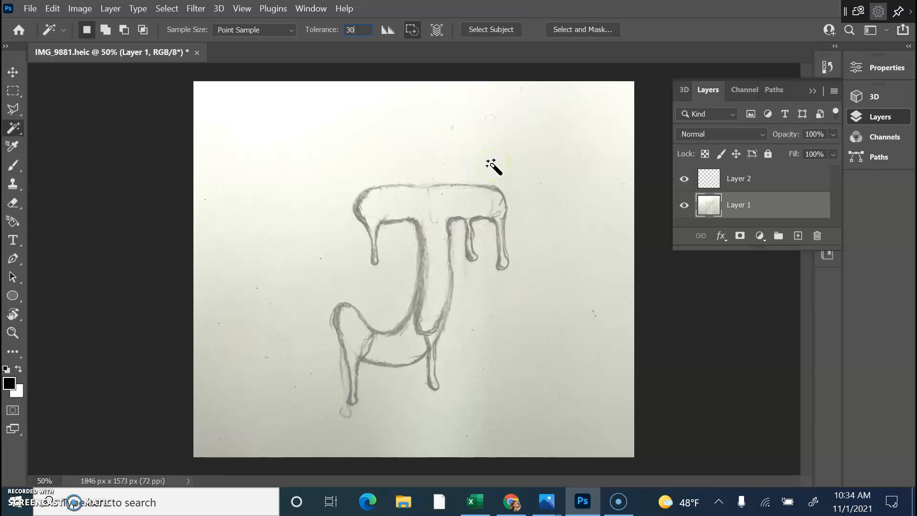
# Magic Wand the top, right, lower-right and left paper areas at tolerance 10.
pyautogui.click(579, 138)
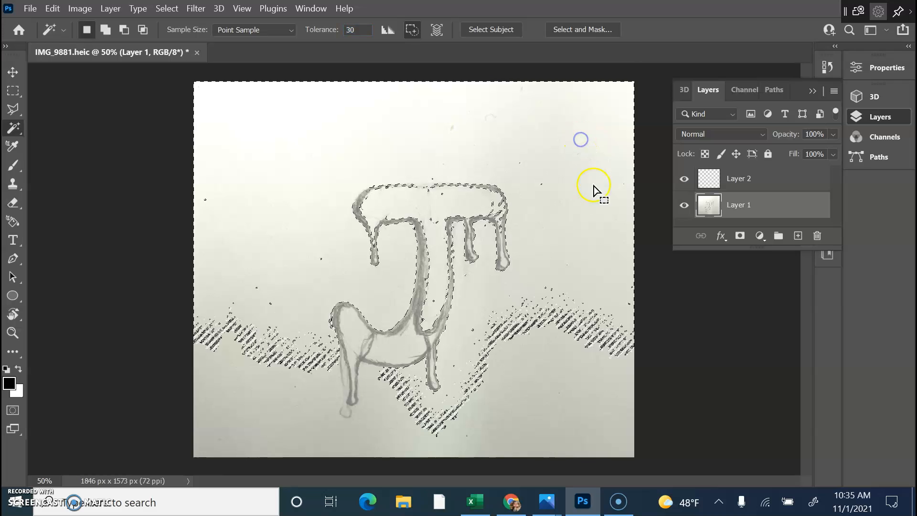
pyautogui.click(571, 425)
pyautogui.hotkey('ctrl', 'd')
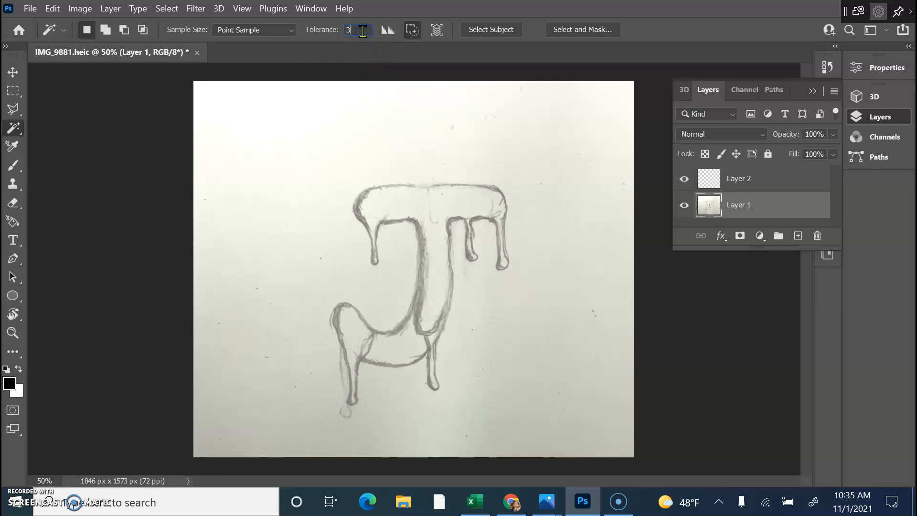
pyautogui.click(247, 207)
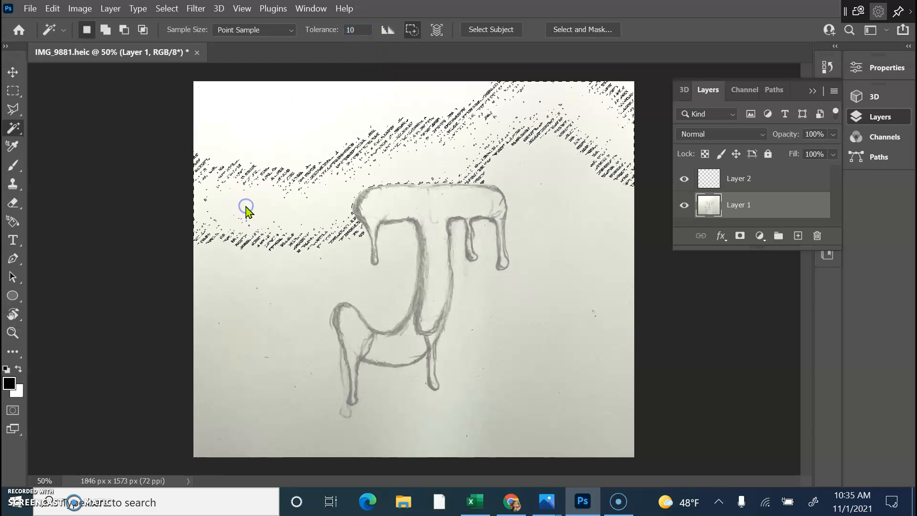
pyautogui.click(532, 173)
pyautogui.keyDown('shift'); pyautogui.click(561, 275); pyautogui.keyUp('shift')
pyautogui.click(497, 440)
pyautogui.click(415, 416)
pyautogui.click(292, 422)
pyautogui.click(241, 290)
pyautogui.click(261, 403)
pyautogui.click(267, 100)
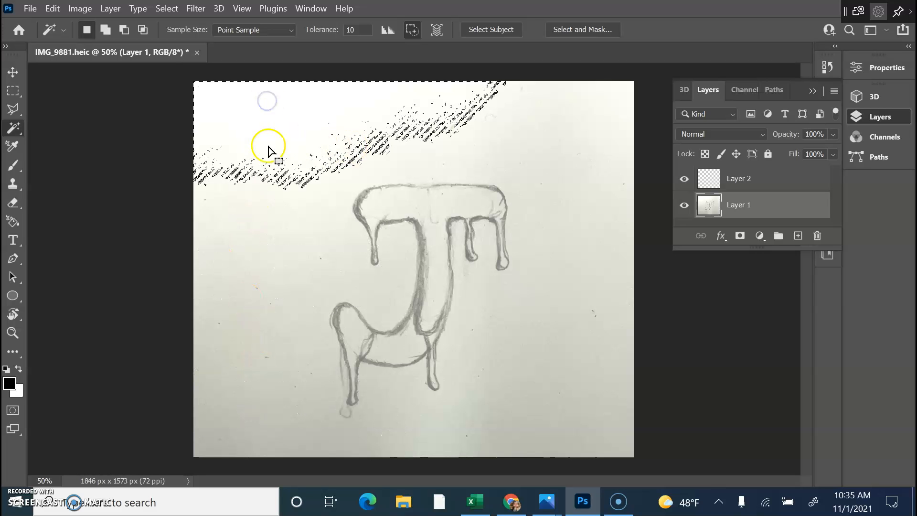
# Add the remaining upper, lower-left, lower-right and upper-right paper bands to the selection.
pyautogui.keyDown('shift'); pyautogui.click(259, 199); pyautogui.keyUp('shift')
pyautogui.click(256, 254)
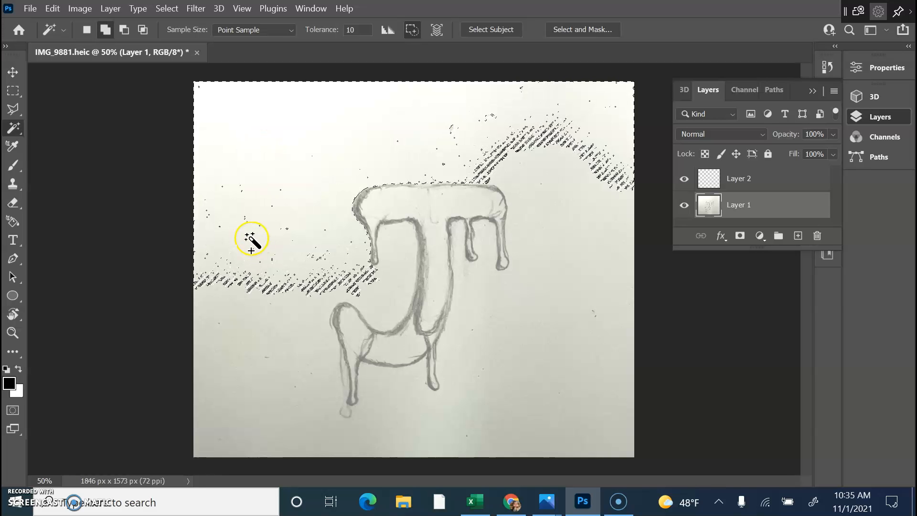
pyautogui.click(245, 318)
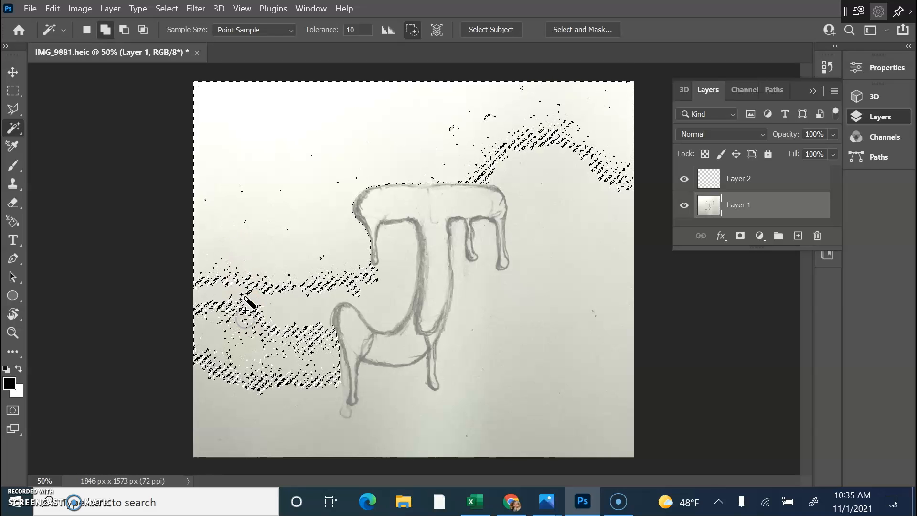
pyautogui.keyDown('shift'); pyautogui.click(258, 368); pyautogui.keyUp('shift')
pyautogui.keyDown('shift'); pyautogui.click(253, 423); pyautogui.keyUp('shift')
pyautogui.keyDown('shift'); pyautogui.click(233, 440); pyautogui.keyUp('shift')
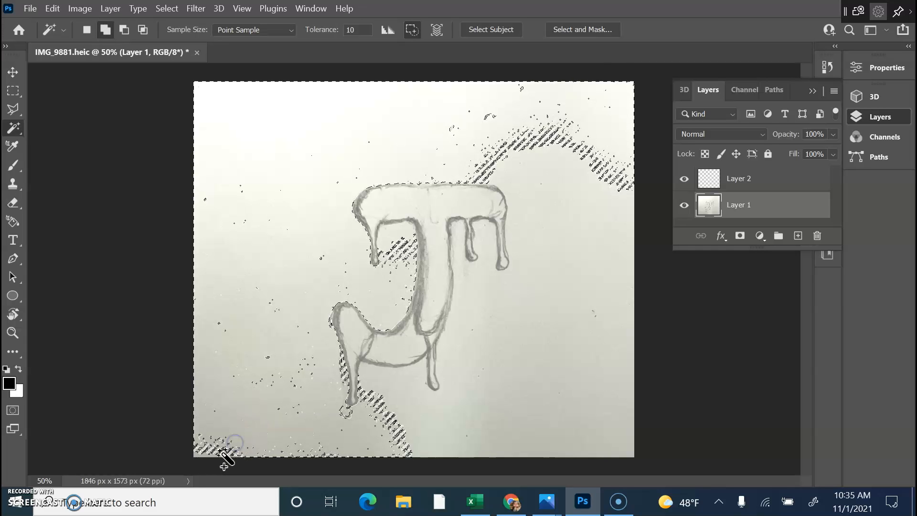
pyautogui.keyDown('shift'); pyautogui.click(406, 419); pyautogui.keyUp('shift')
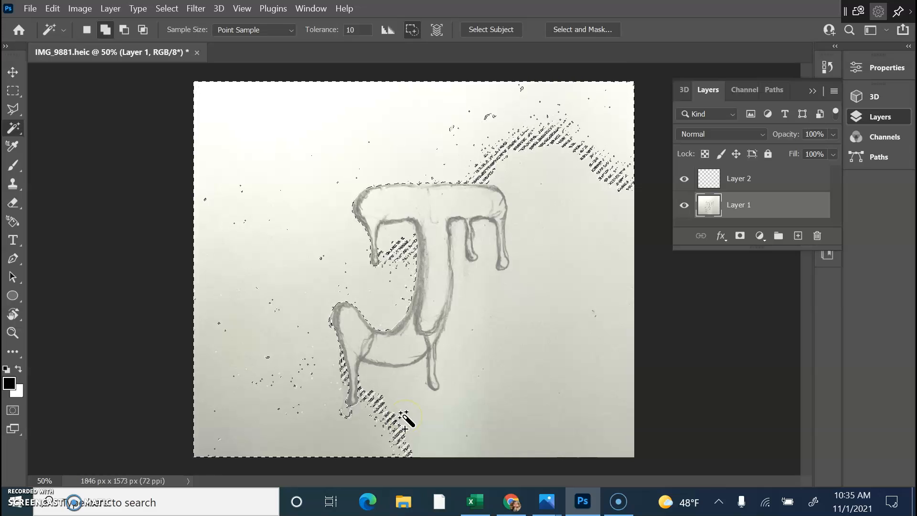
pyautogui.keyDown('shift'); pyautogui.click(467, 426); pyautogui.keyUp('shift')
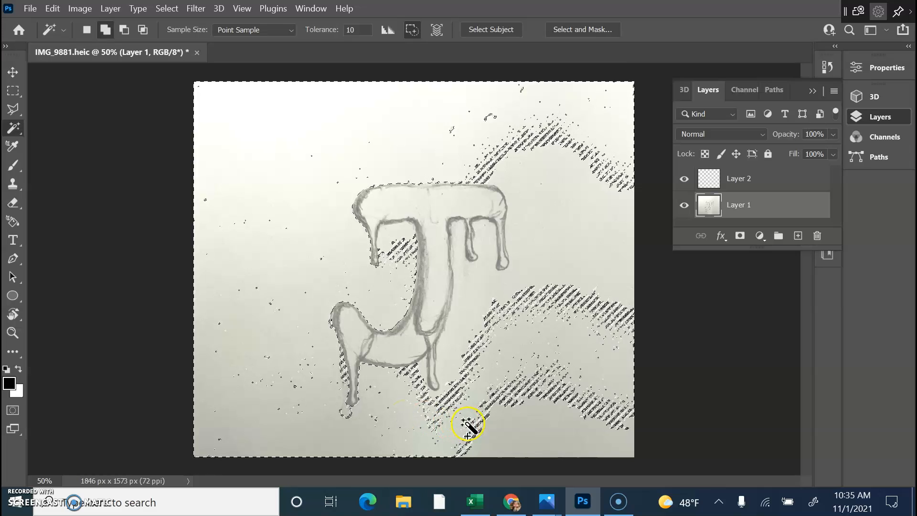
pyautogui.keyDown('shift'); pyautogui.click(499, 429); pyautogui.keyUp('shift')
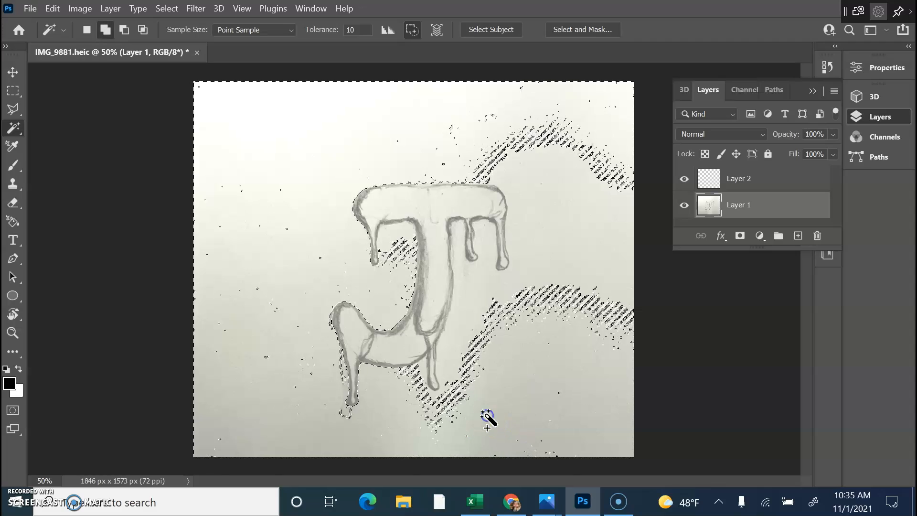
pyautogui.keyDown('shift'); pyautogui.click(436, 418); pyautogui.keyUp('shift')
pyautogui.click(470, 324)
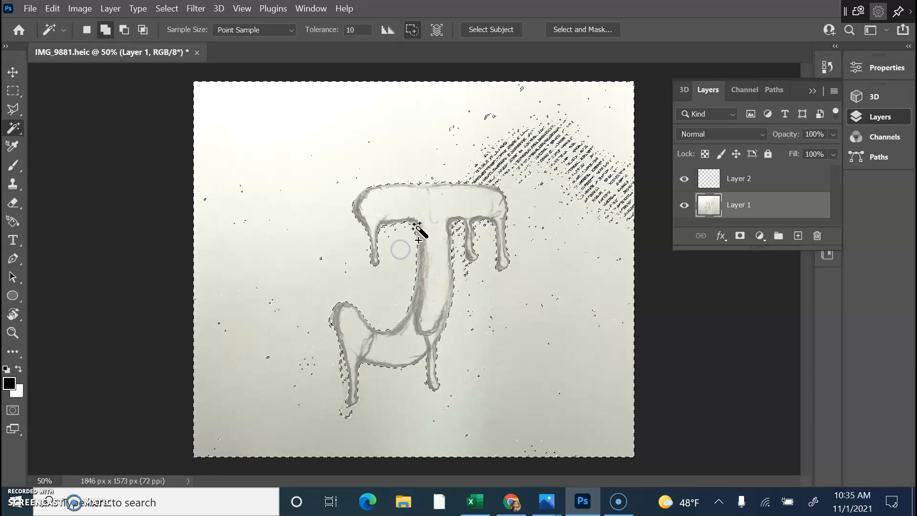
pyautogui.keyDown('shift'); pyautogui.click(538, 153); pyautogui.keyUp('shift')
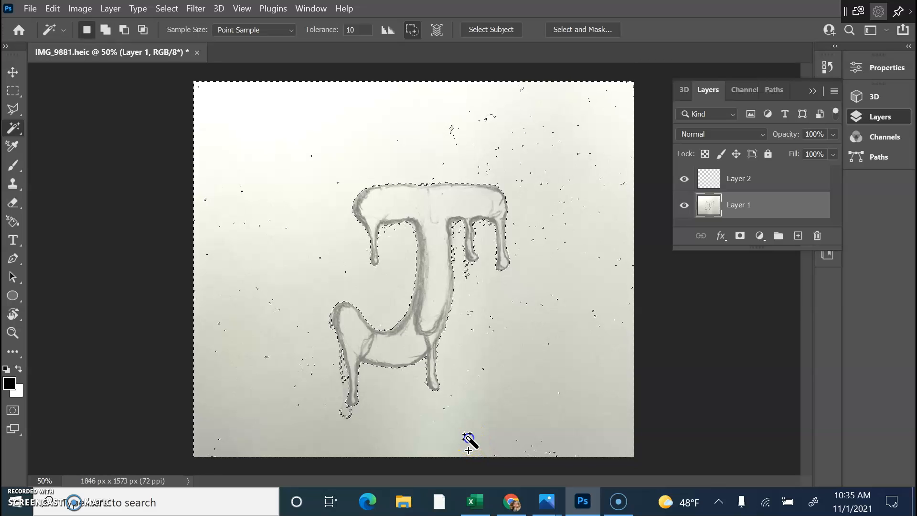
# With the Quick Selection Tool, reselect the paper around the J, following its drips.
pyautogui.rightClick(17, 133)
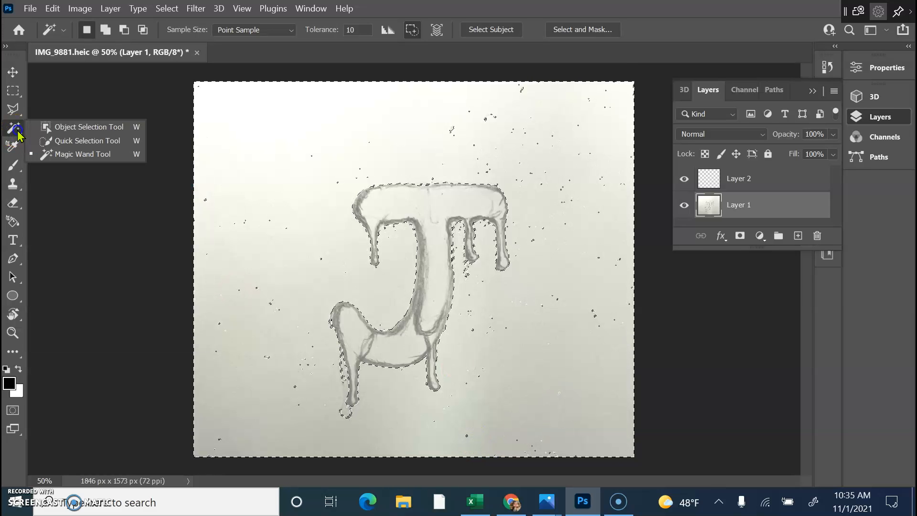
pyautogui.click(58, 140)
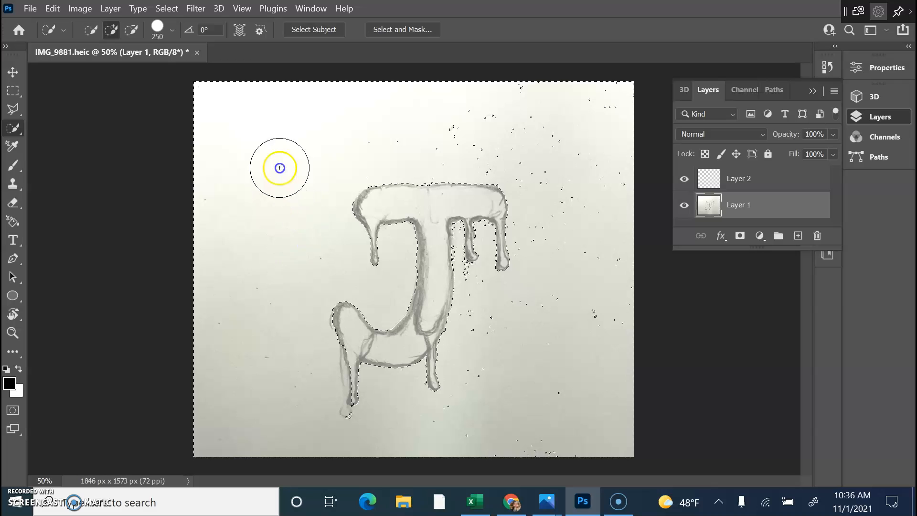
pyautogui.hotkey('ctrl', 'd')
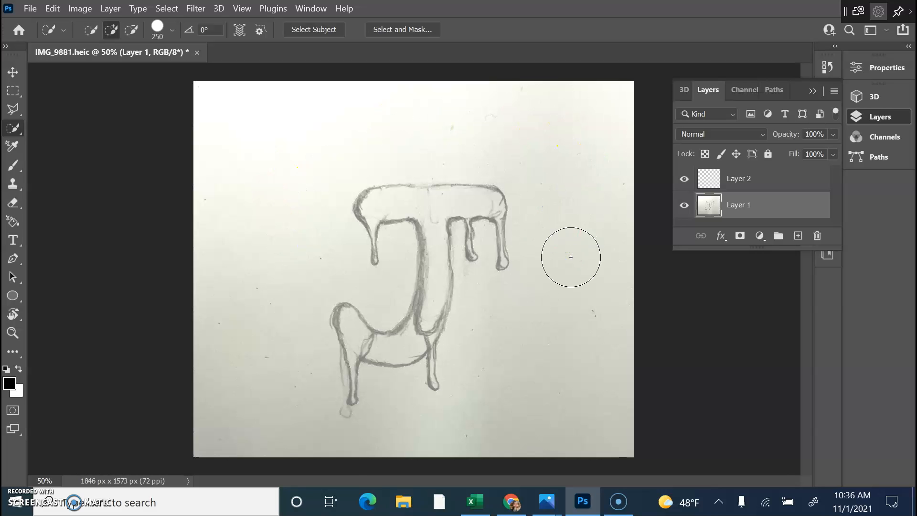
pyautogui.click(570, 257)
pyautogui.click(592, 179)
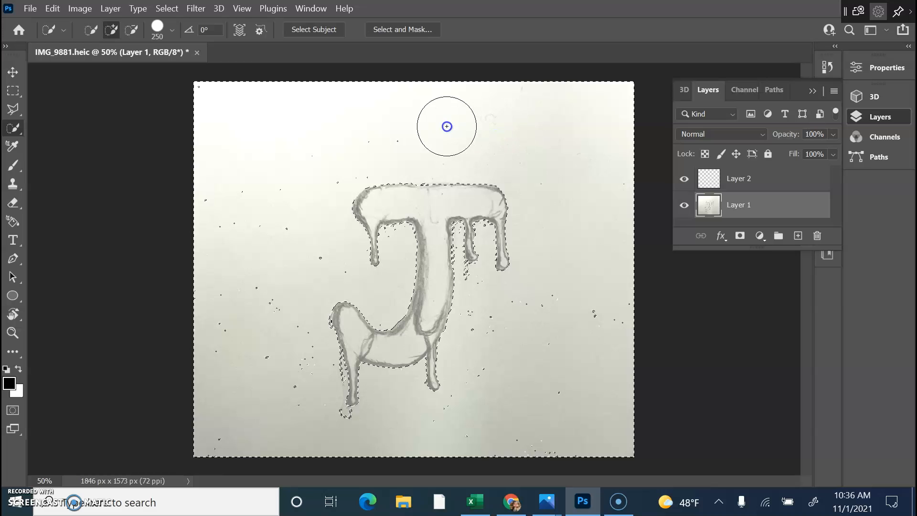
pyautogui.moveTo(573, 367)
pyautogui.mouseDown()
pyautogui.moveTo(516, 351)
pyautogui.moveTo(504, 370)
pyautogui.mouseUp()
pyautogui.click(545, 370)
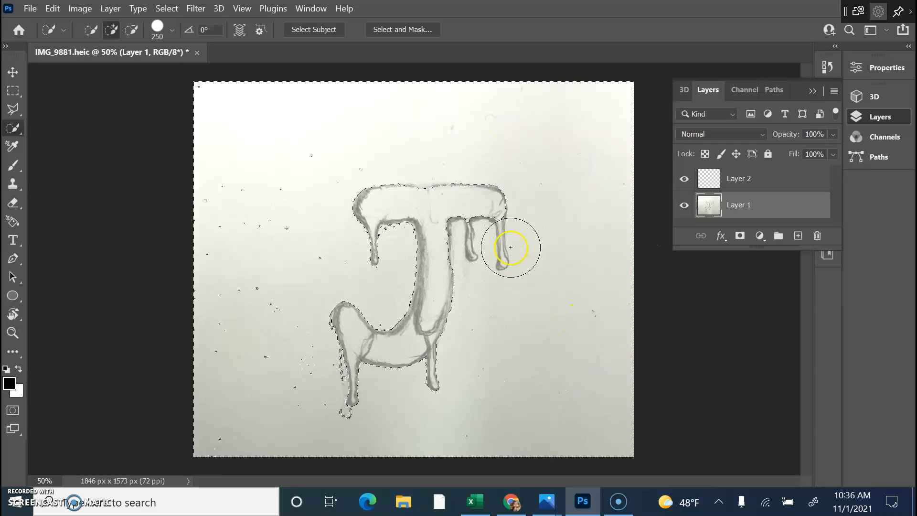
pyautogui.moveTo(470, 218); pyautogui.dragTo(508, 266)
pyautogui.moveTo(584, 296)
pyautogui.mouseDown()
pyautogui.moveTo(583, 344)
pyautogui.moveTo(581, 336)
pyautogui.moveTo(446, 430)
pyautogui.mouseUp()
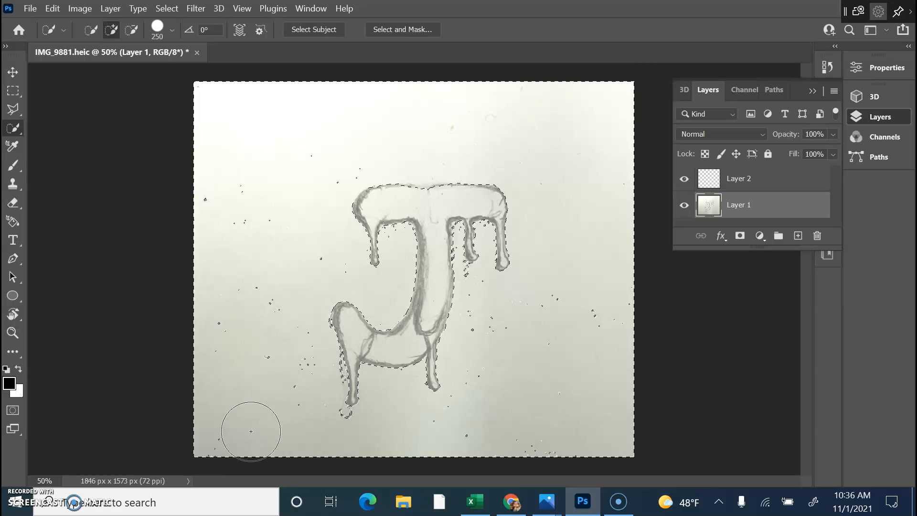
# Switch to the Brush tool to paint the selected background black.
pyautogui.click(130, 370)
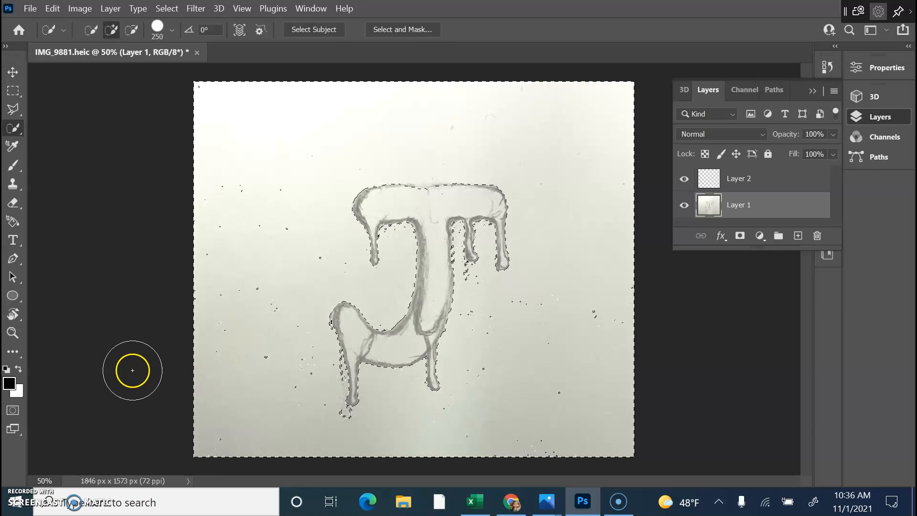
pyautogui.press('b')
pyautogui.click(98, 372)
pyautogui.click(20, 372)
# Paint the selected background black, deselect, and cover the lower-right and bottom-left white specks.
pyautogui.moveTo(273, 144)
pyautogui.mouseDown()
pyautogui.moveTo(232, 121)
pyautogui.moveTo(258, 410)
pyautogui.moveTo(562, 418)
pyautogui.moveTo(592, 109)
pyautogui.moveTo(202, 151)
pyautogui.moveTo(510, 233)
pyautogui.moveTo(557, 354)
pyautogui.moveTo(310, 286)
pyautogui.moveTo(600, 308)
pyautogui.moveTo(650, 187)
pyautogui.moveTo(577, 431)
pyautogui.moveTo(298, 467)
pyautogui.moveTo(317, 169)
pyautogui.moveTo(483, 435)
pyautogui.moveTo(316, 239)
pyautogui.moveTo(220, 490)
pyautogui.moveTo(361, 467)
pyautogui.moveTo(237, 465)
pyautogui.moveTo(183, 426)
pyautogui.moveTo(204, 394)
pyautogui.moveTo(217, 410)
pyautogui.moveTo(215, 354)
pyautogui.moveTo(302, 113)
pyautogui.mouseUp()
pyautogui.hotkey('ctrl', 'd')
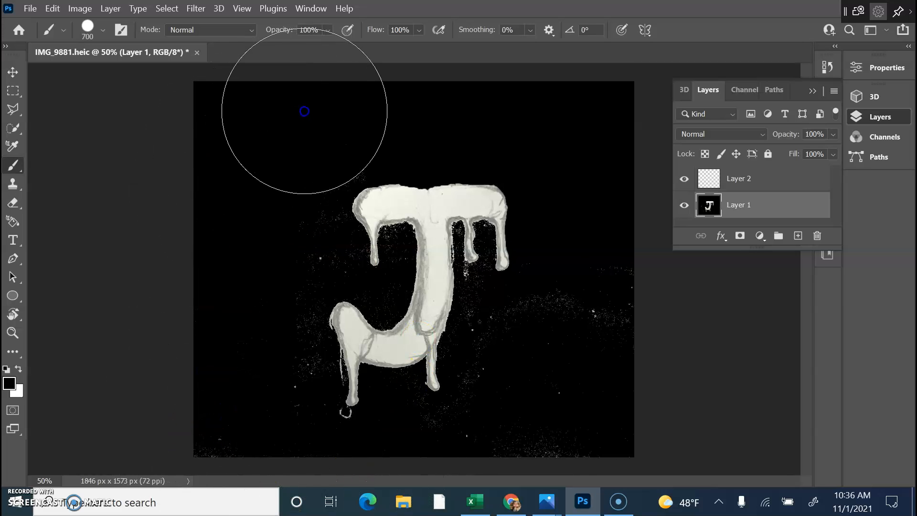
pyautogui.moveTo(614, 152)
pyautogui.mouseDown()
pyautogui.moveTo(597, 360)
pyautogui.moveTo(557, 397)
pyautogui.moveTo(531, 379)
pyautogui.moveTo(548, 421)
pyautogui.moveTo(499, 475)
pyautogui.moveTo(465, 467)
pyautogui.moveTo(474, 473)
pyautogui.mouseUp()
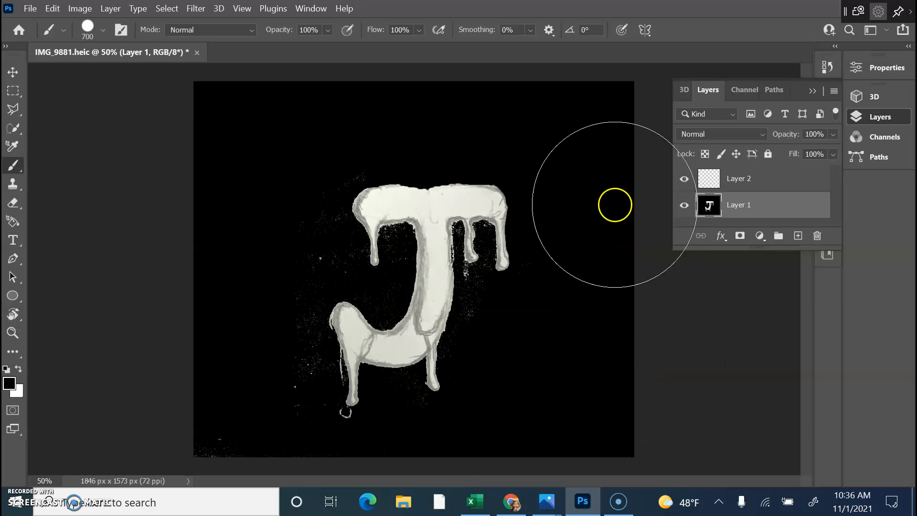
pyautogui.moveTo(471, 89)
pyautogui.mouseDown()
pyautogui.moveTo(231, 120)
pyautogui.moveTo(201, 408)
pyautogui.moveTo(239, 406)
pyautogui.mouseUp()
# With the brush shrunk to 200 then 125, paint out specks along the J's drips and stem.
pyautogui.press('[')
pyautogui.press('[')
pyautogui.press('[')
pyautogui.press('[')
pyautogui.press('[')
pyautogui.press('[')
pyautogui.press('[')
pyautogui.press('[')
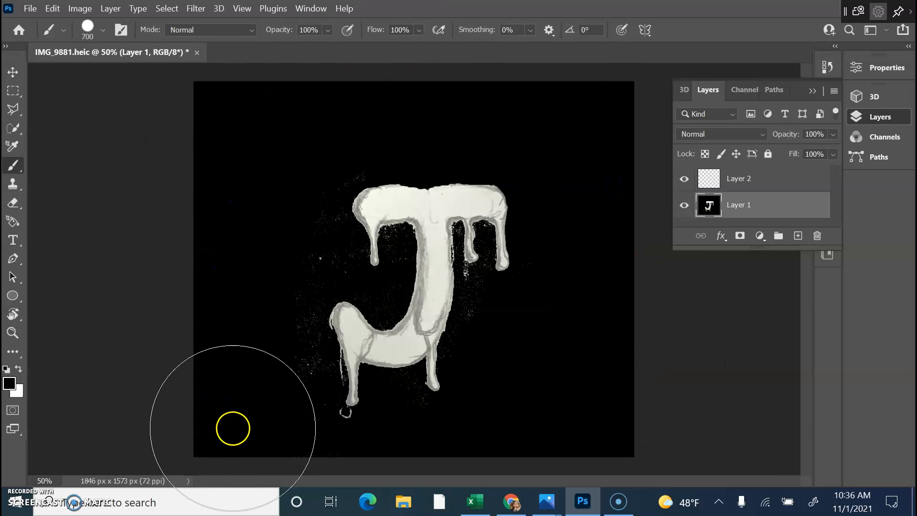
pyautogui.press('[')
pyautogui.moveTo(345, 430)
pyautogui.mouseDown()
pyautogui.moveTo(304, 412)
pyautogui.moveTo(320, 365)
pyautogui.moveTo(308, 308)
pyautogui.mouseUp()
pyautogui.moveTo(322, 375); pyautogui.dragTo(317, 378)
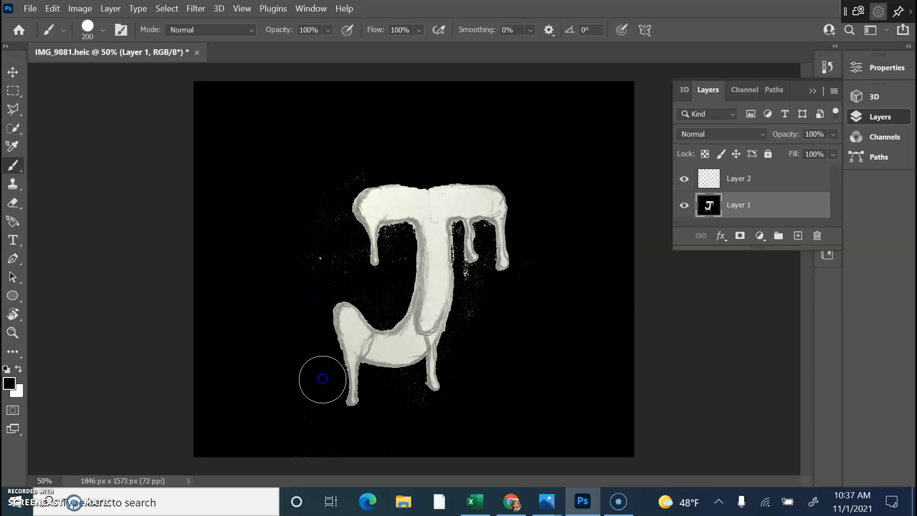
pyautogui.click(476, 340)
pyautogui.moveTo(476, 341); pyautogui.dragTo(485, 231)
pyautogui.press('[')
pyautogui.press('[')
pyautogui.press('[')
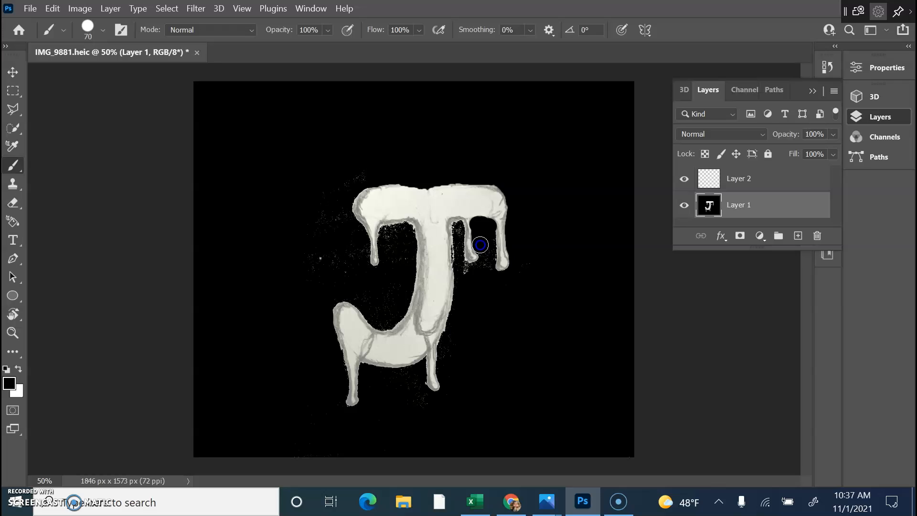
pyautogui.moveTo(488, 235)
pyautogui.mouseDown()
pyautogui.moveTo(519, 207)
pyautogui.moveTo(512, 220)
pyautogui.mouseUp()
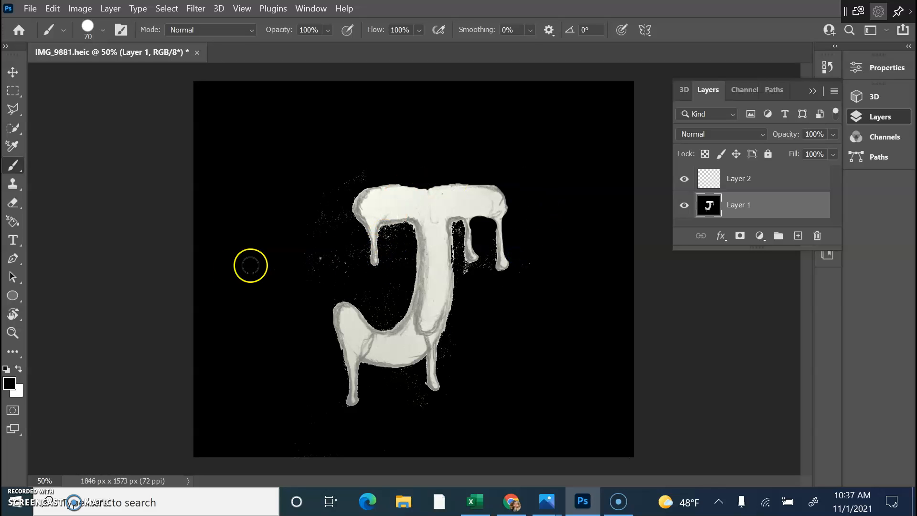
pyautogui.click(469, 273)
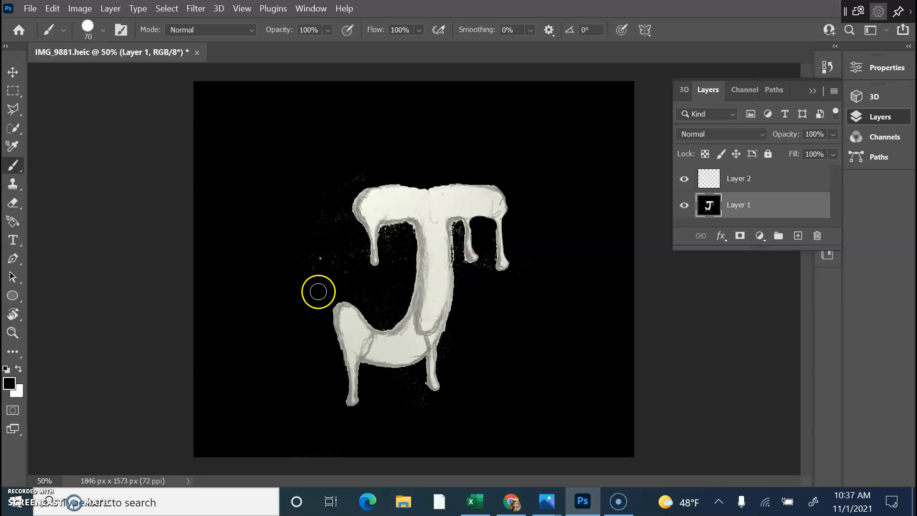
# Magic Wand the black background, invert the selection onto the J, and make white the foreground.
pyautogui.click(13, 129)
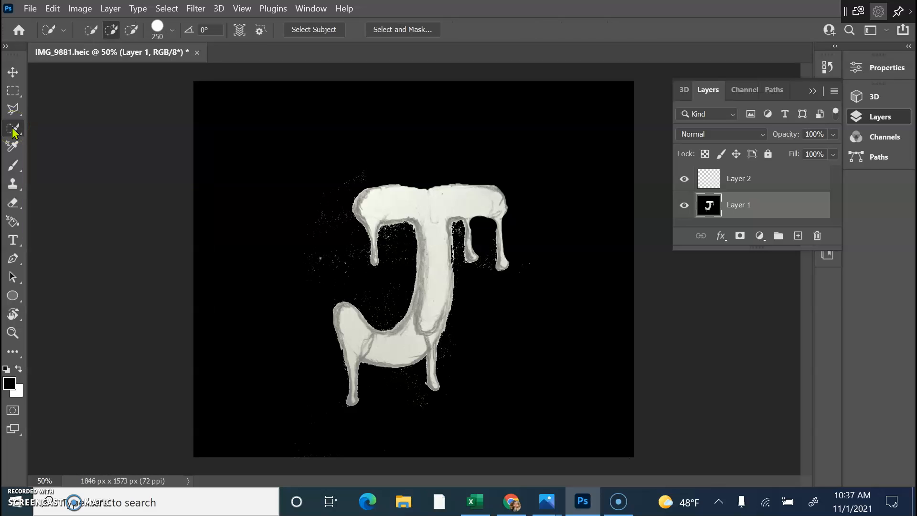
pyautogui.rightClick(13, 130)
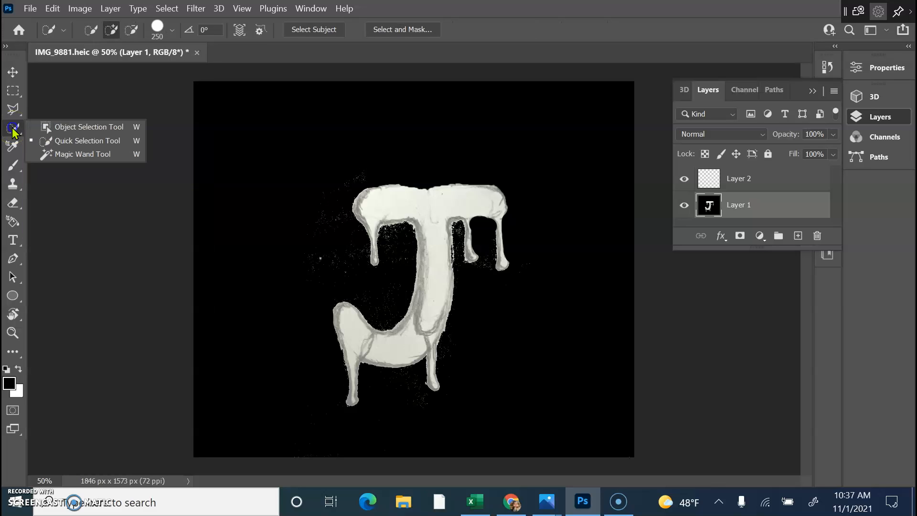
pyautogui.click(75, 154)
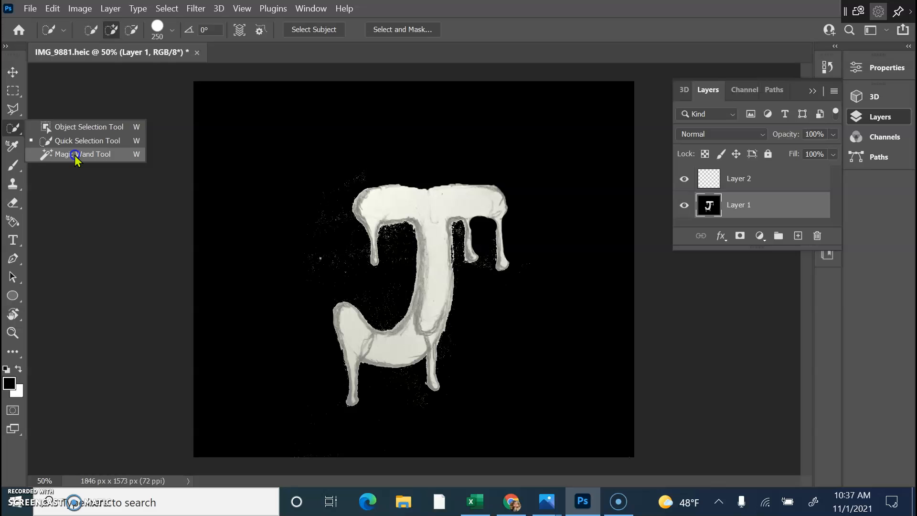
pyautogui.click(310, 188)
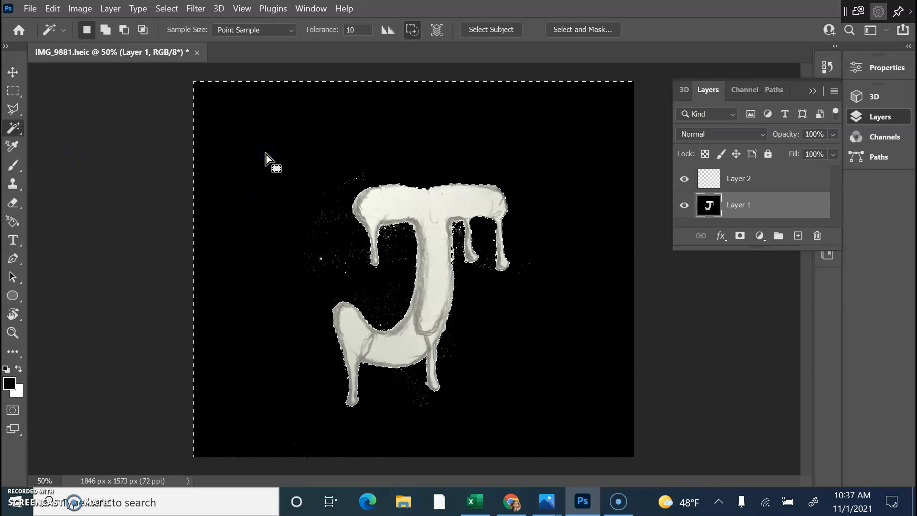
pyautogui.click(299, 59)
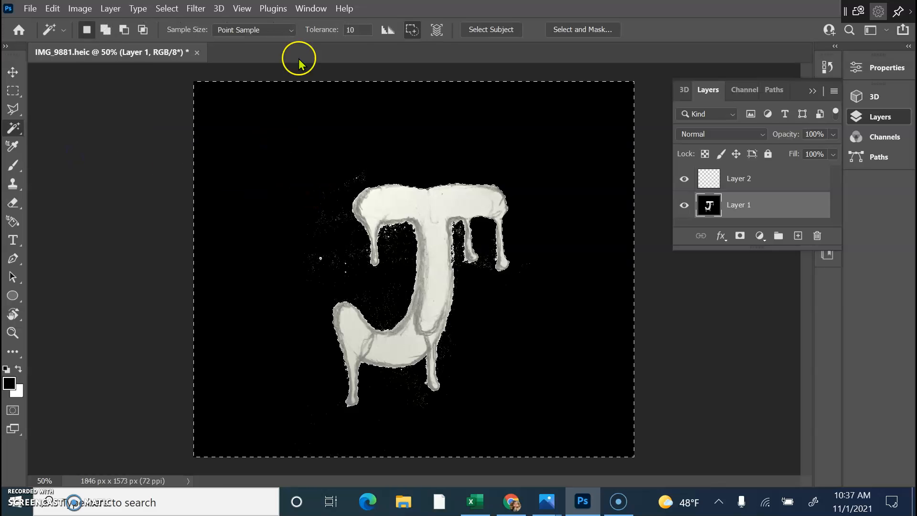
pyautogui.click(167, 10)
pyautogui.click(204, 123)
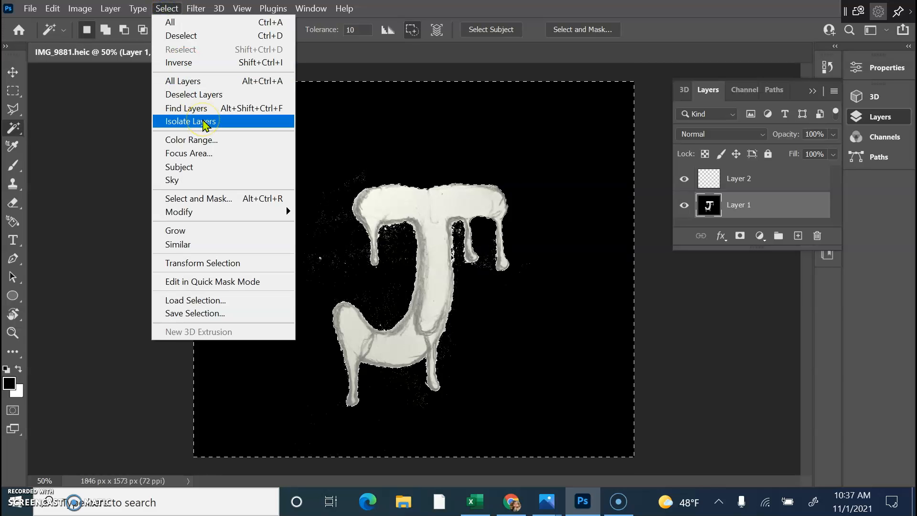
pyautogui.click(209, 63)
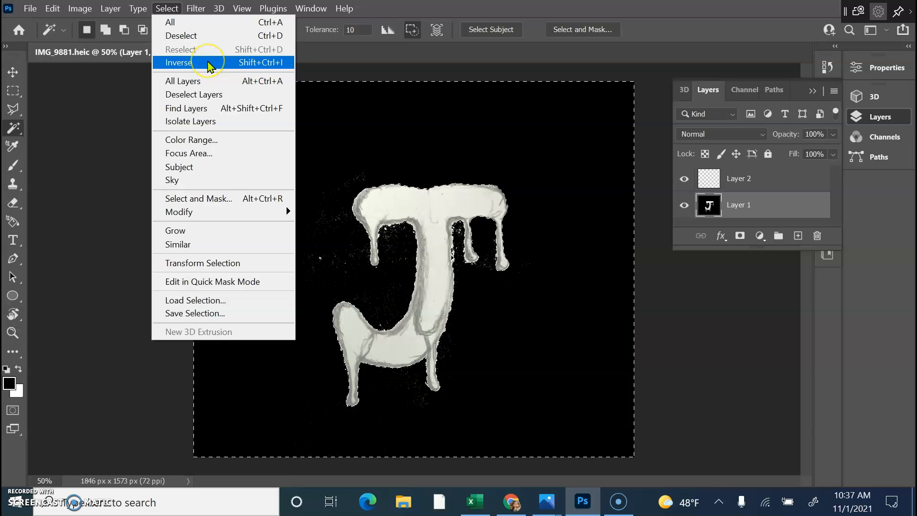
pyautogui.click(209, 63)
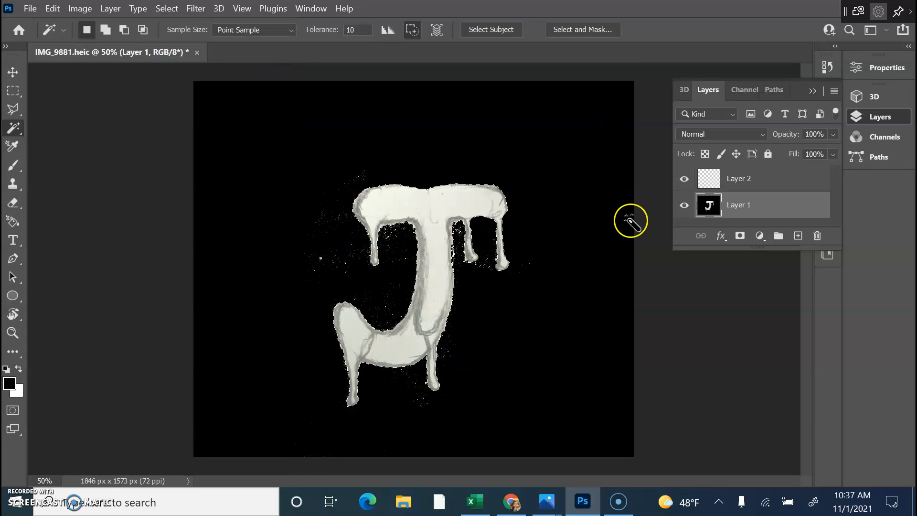
pyautogui.click(19, 369)
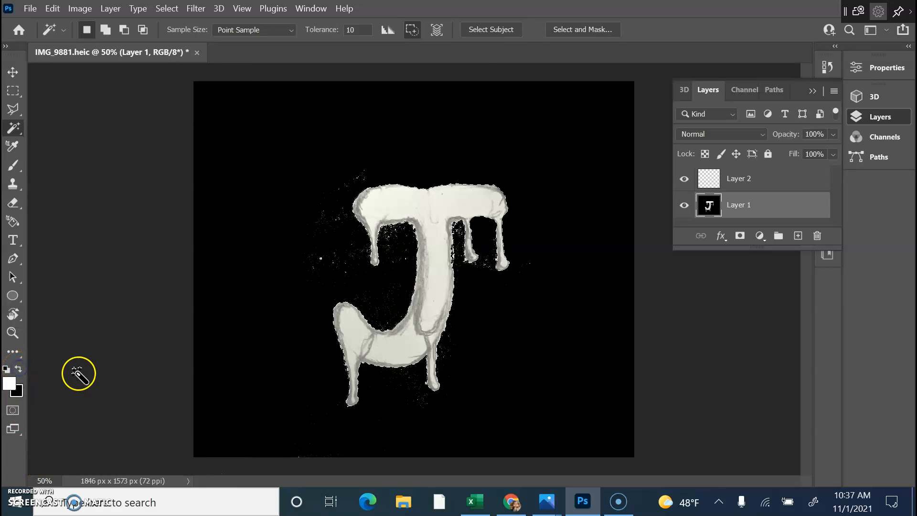
# Paint the selected J solid white with a 500 px brush.
pyautogui.press('b')
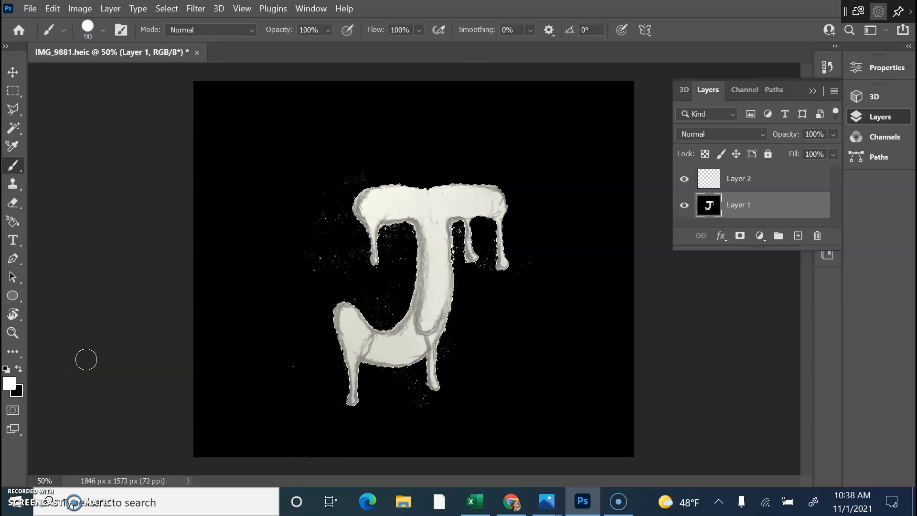
pyautogui.press(']')
pyautogui.press(']')
pyautogui.press(']')
pyautogui.press(']')
pyautogui.press(']')
pyautogui.press(']')
pyautogui.press(']')
pyautogui.press(']')
pyautogui.press(']')
pyautogui.moveTo(192, 311)
pyautogui.mouseDown()
pyautogui.moveTo(358, 250)
pyautogui.moveTo(334, 214)
pyautogui.moveTo(441, 211)
pyautogui.moveTo(490, 228)
pyautogui.moveTo(357, 330)
pyautogui.moveTo(305, 408)
pyautogui.moveTo(459, 208)
pyautogui.moveTo(479, 326)
pyautogui.mouseUp()
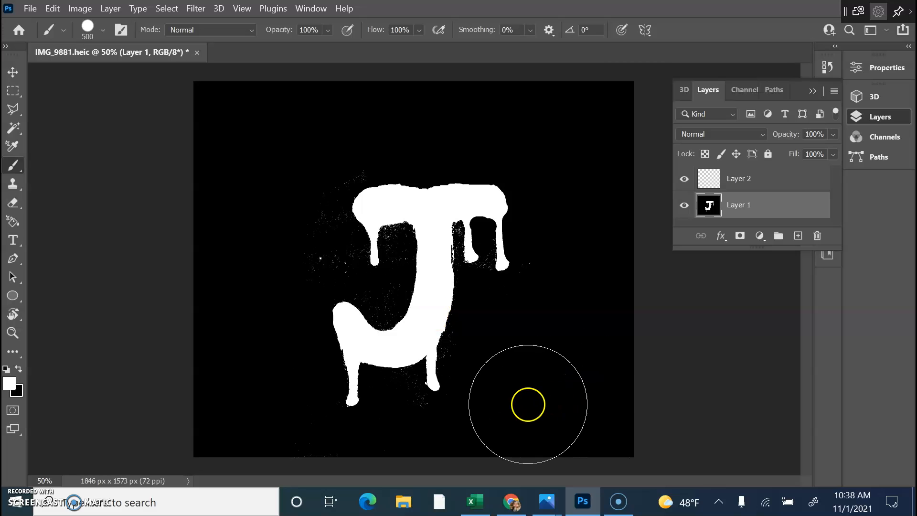
# Touch up the J's stem and top bar in white at 125 px.
pyautogui.press('[')
pyautogui.press('[')
pyautogui.press('[')
pyautogui.press('[')
pyautogui.press('[')
pyautogui.press('[')
pyautogui.press('[')
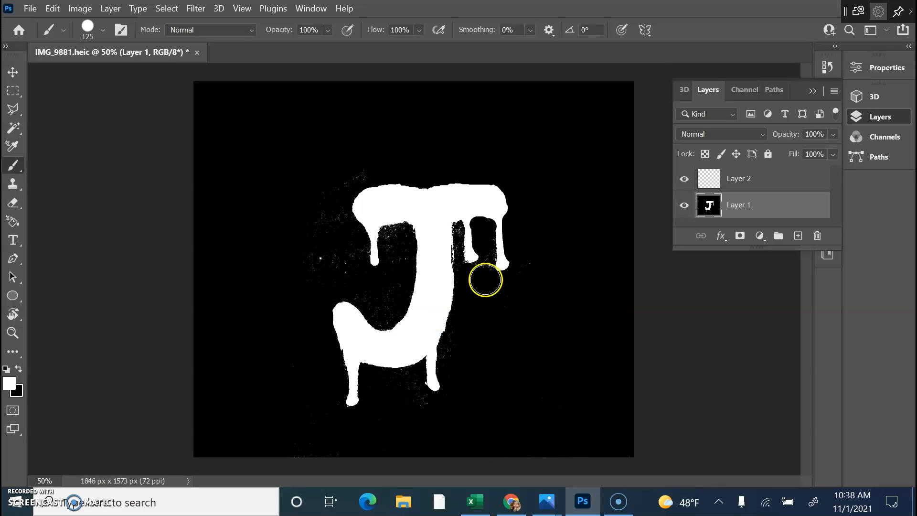
pyautogui.click(437, 250)
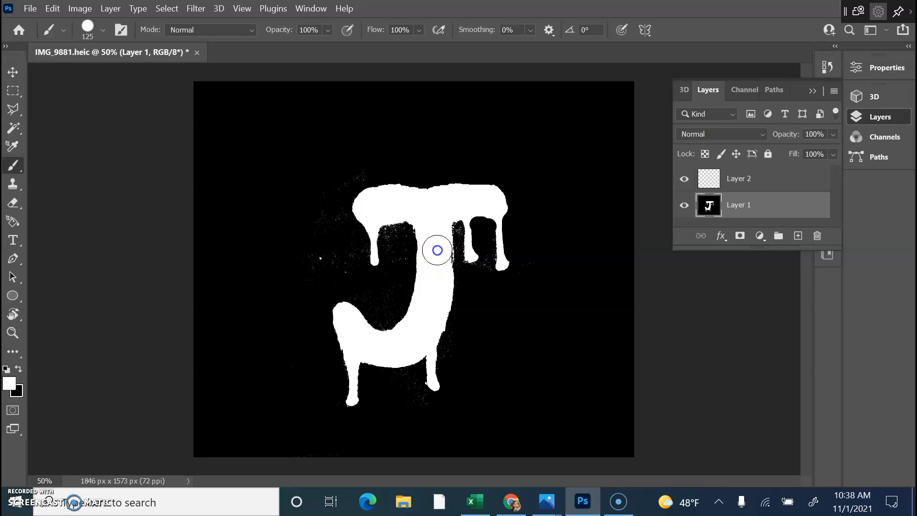
pyautogui.moveTo(438, 257)
pyautogui.mouseDown()
pyautogui.moveTo(435, 239)
pyautogui.moveTo(431, 322)
pyautogui.moveTo(415, 340)
pyautogui.mouseUp()
pyautogui.moveTo(382, 211)
pyautogui.mouseDown()
pyautogui.moveTo(434, 212)
pyautogui.moveTo(387, 201)
pyautogui.moveTo(418, 205)
pyautogui.mouseUp()
pyautogui.click(382, 203)
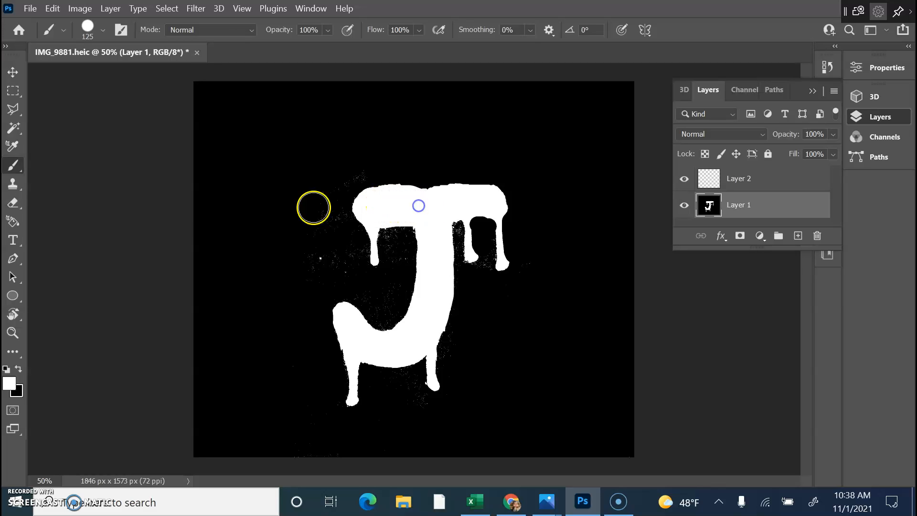
pyautogui.click(13, 128)
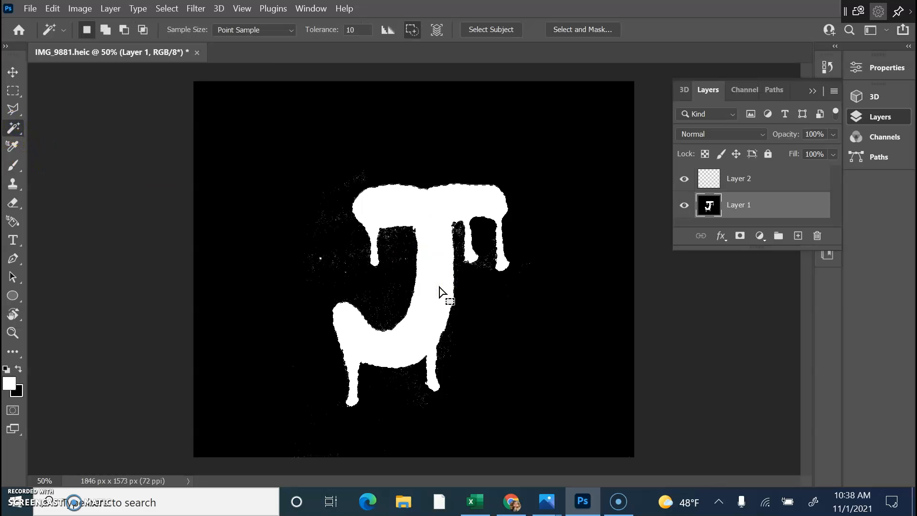
# Invert the selection to the background, paint its white speckles black at 500 px, then deselect.
pyautogui.click(168, 8)
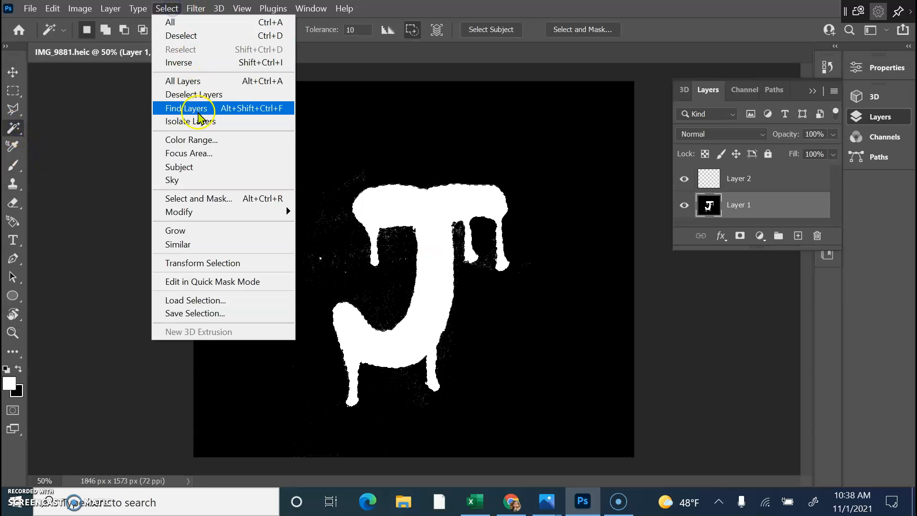
pyautogui.click(194, 66)
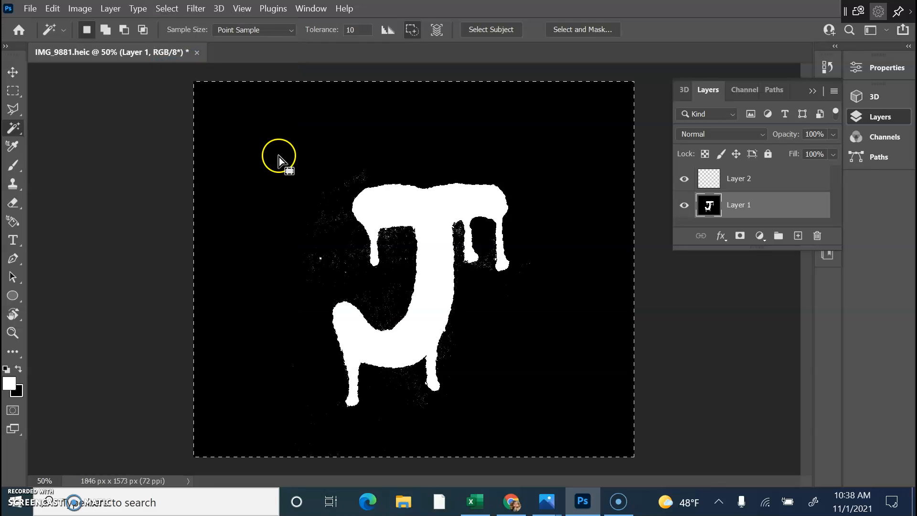
pyautogui.press('b')
pyautogui.click(20, 369)
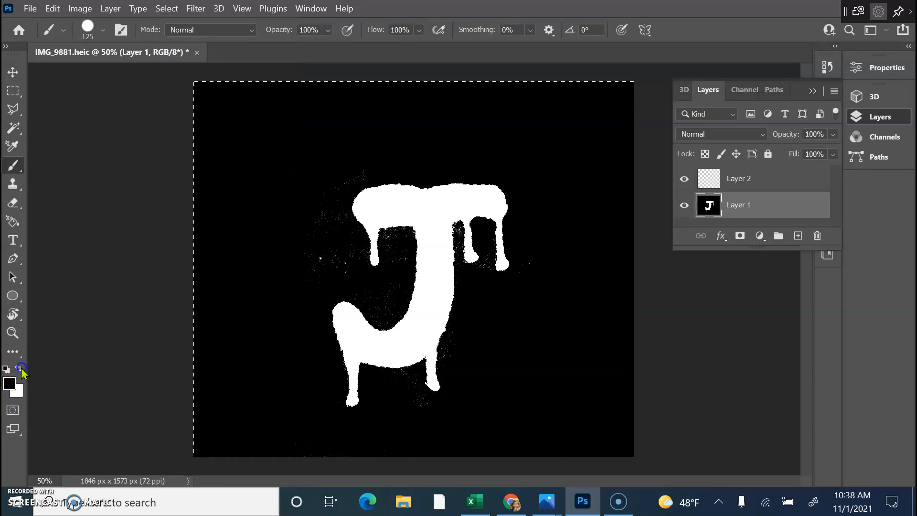
pyautogui.press(']')
pyautogui.press(']')
pyautogui.press(']')
pyautogui.press(']')
pyautogui.press(']')
pyautogui.press(']')
pyautogui.press(']')
pyautogui.moveTo(293, 190)
pyautogui.mouseDown()
pyautogui.moveTo(314, 222)
pyautogui.moveTo(527, 193)
pyautogui.moveTo(275, 404)
pyautogui.moveTo(431, 304)
pyautogui.moveTo(429, 451)
pyautogui.moveTo(490, 352)
pyautogui.moveTo(187, 247)
pyautogui.moveTo(571, 94)
pyautogui.moveTo(326, 393)
pyautogui.moveTo(243, 246)
pyautogui.moveTo(380, 13)
pyautogui.moveTo(582, 208)
pyautogui.moveTo(154, 335)
pyautogui.moveTo(105, 165)
pyautogui.moveTo(171, 166)
pyautogui.moveTo(62, 201)
pyautogui.mouseUp()
pyautogui.hotkey('ctrl', 'd')
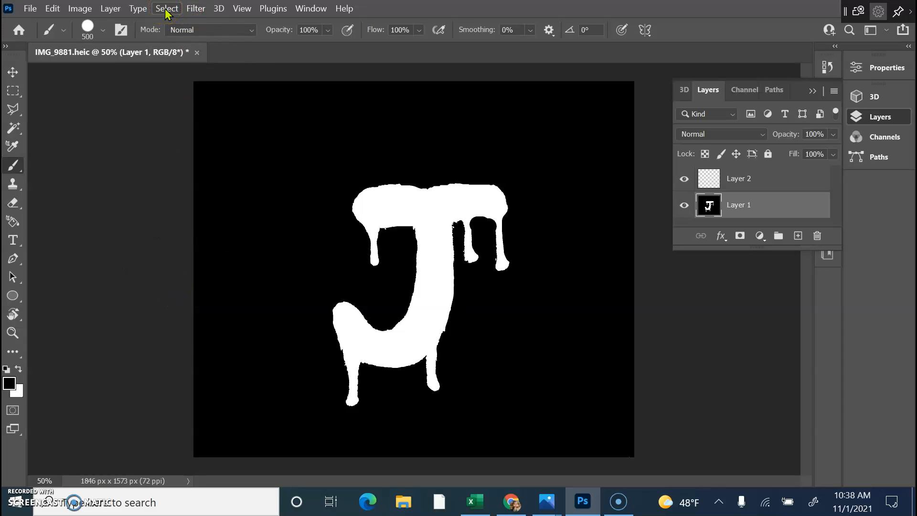
# Invert Layer 1 to a black J on white, then paint out stray marks with a 125 px white brush.
pyautogui.hotkey('ctrl', 'i')
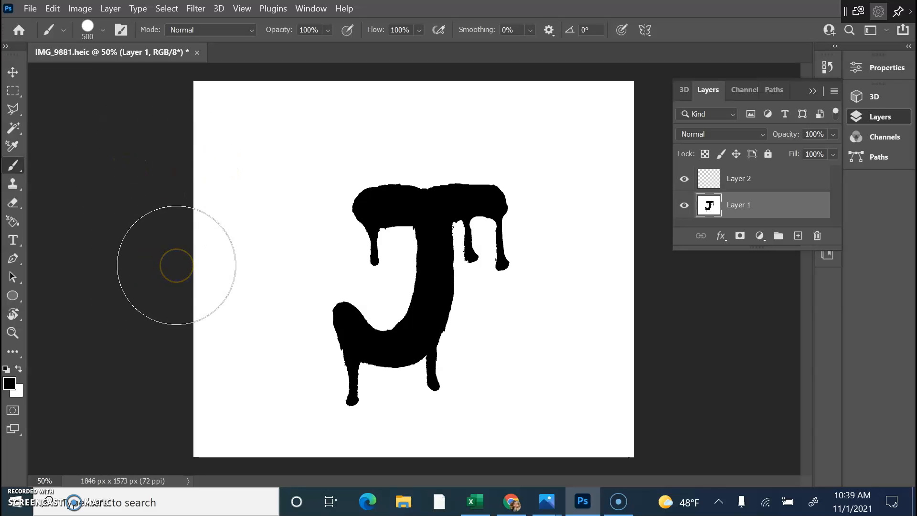
pyautogui.moveTo(177, 265)
pyautogui.mouseDown()
pyautogui.moveTo(223, 205)
pyautogui.moveTo(268, 176)
pyautogui.moveTo(225, 176)
pyautogui.moveTo(89, 353)
pyautogui.mouseUp()
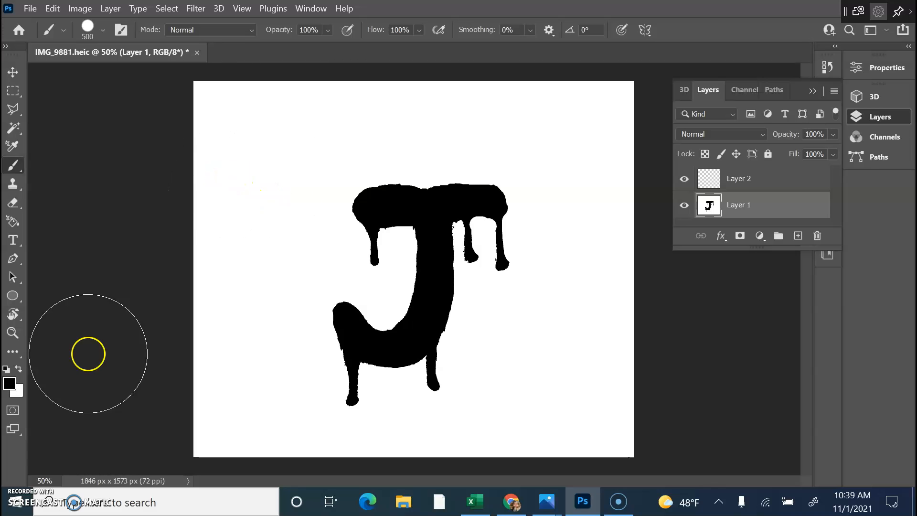
pyautogui.click(18, 369)
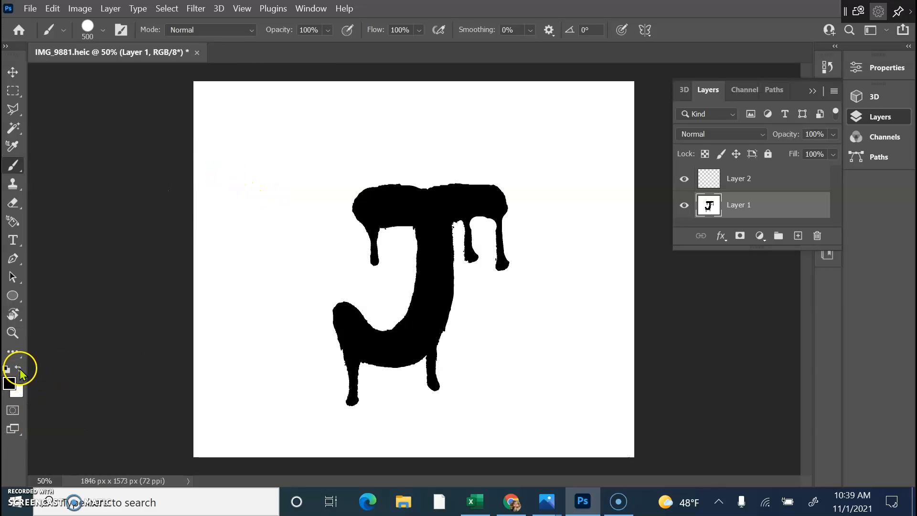
pyautogui.press('[')
pyautogui.press('[')
pyautogui.press('[')
pyautogui.press('[')
pyautogui.press('[')
pyautogui.press('[')
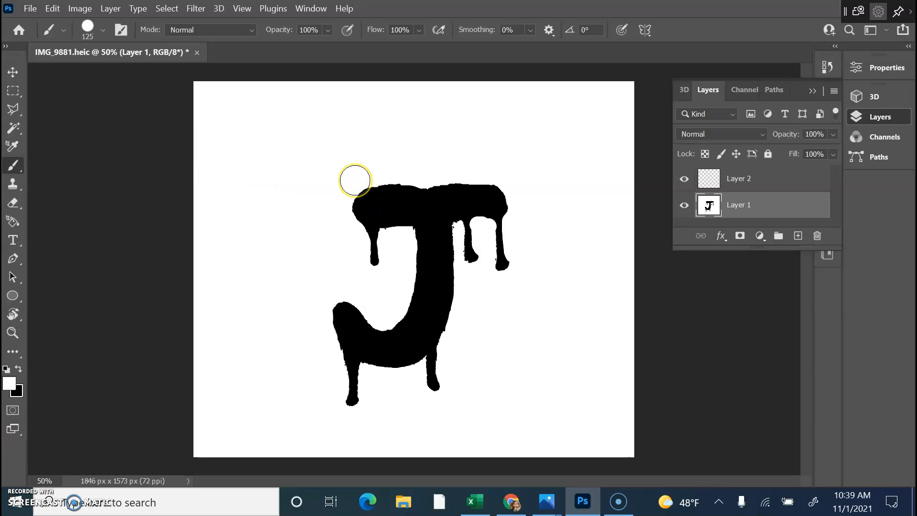
pyautogui.moveTo(355, 181)
pyautogui.mouseDown()
pyautogui.moveTo(391, 167)
pyautogui.moveTo(508, 172)
pyautogui.mouseUp()
pyautogui.moveTo(273, 170)
pyautogui.mouseDown()
pyautogui.moveTo(367, 224)
pyautogui.moveTo(244, 347)
pyautogui.mouseUp()
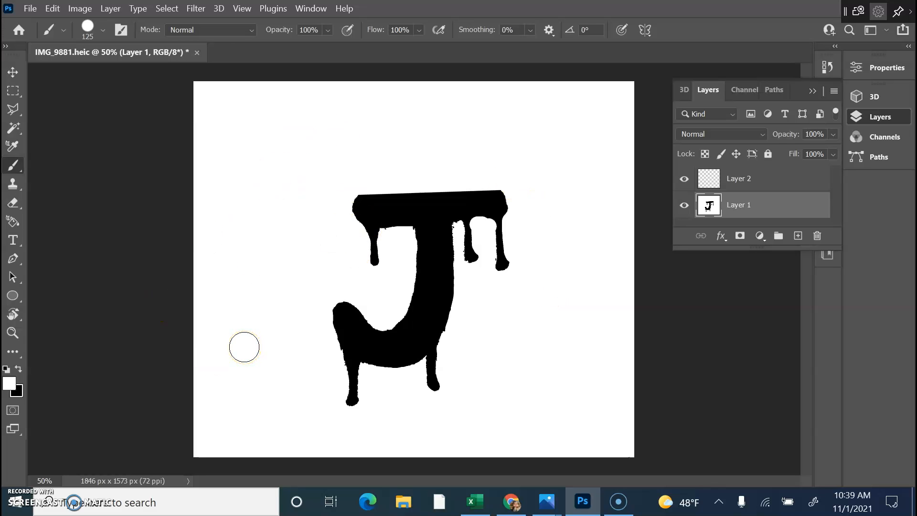
pyautogui.hotkey('ctrl', 'z')
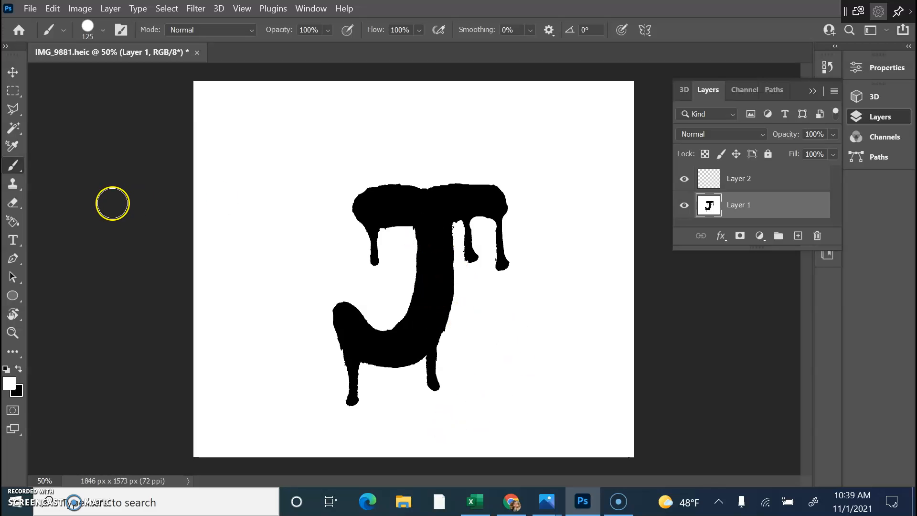
pyautogui.click(9, 383)
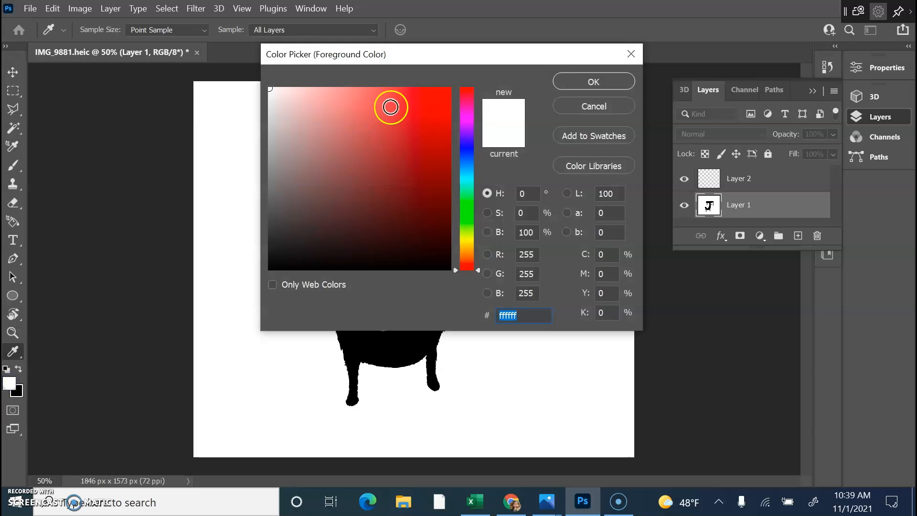
pyautogui.click(439, 103)
pyautogui.click(594, 78)
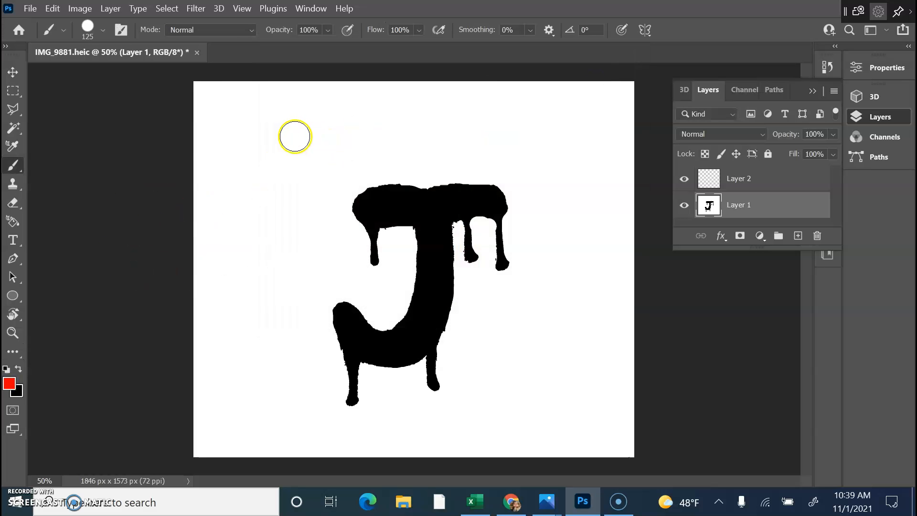
pyautogui.click(296, 136)
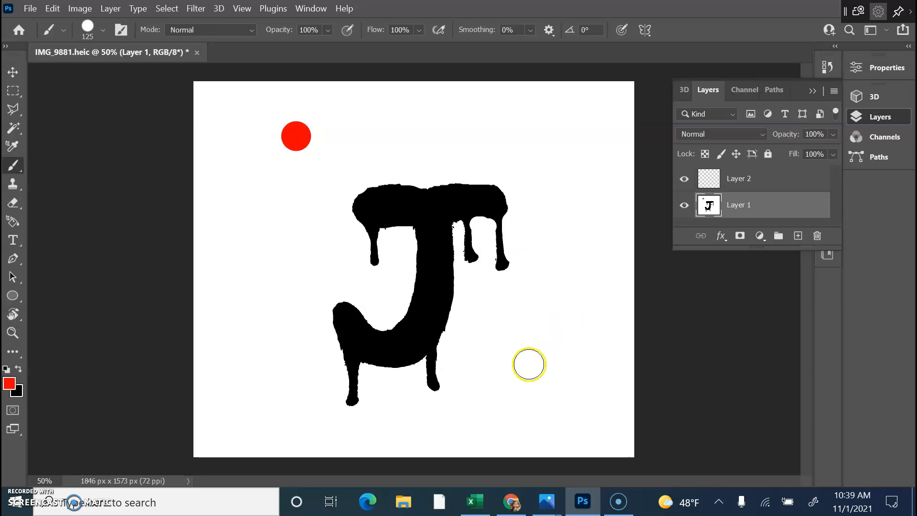
pyautogui.keyDown('shift'); pyautogui.click(529, 364); pyautogui.keyUp('shift')
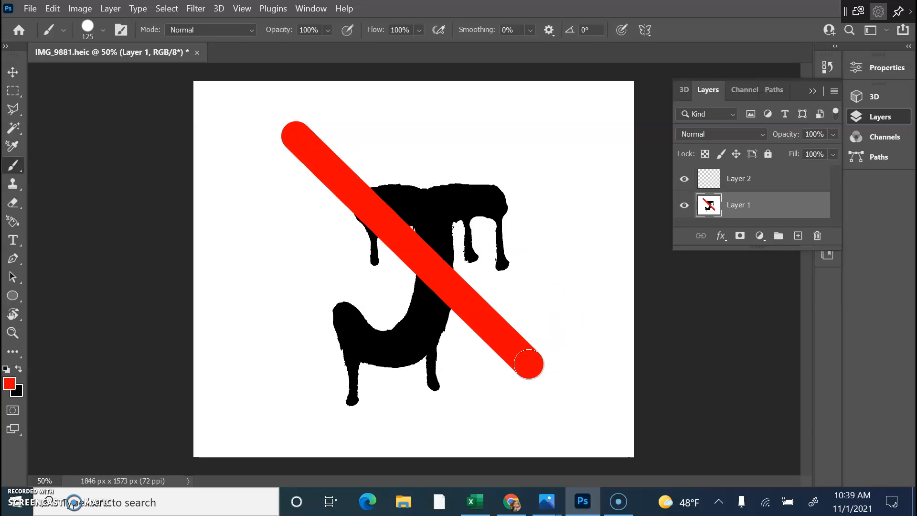
pyautogui.hotkey('ctrl', 'z')
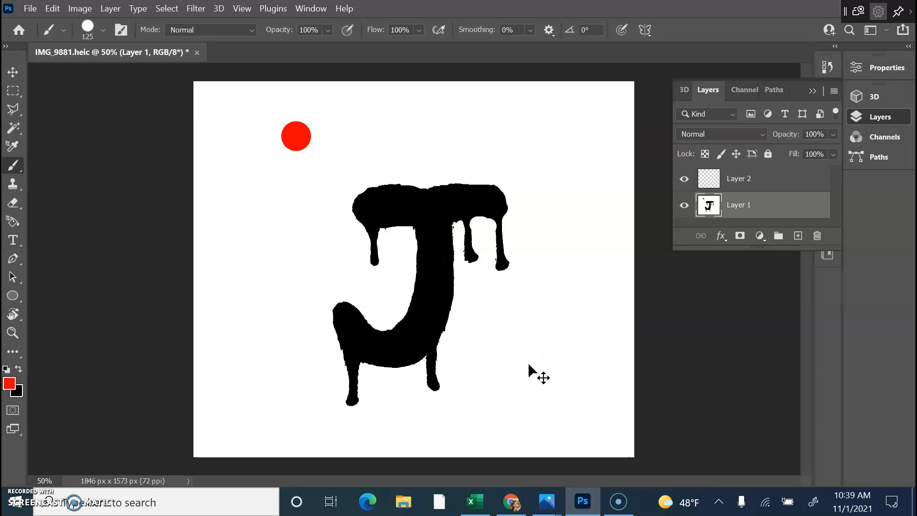
pyautogui.hotkey('ctrl', 'z')
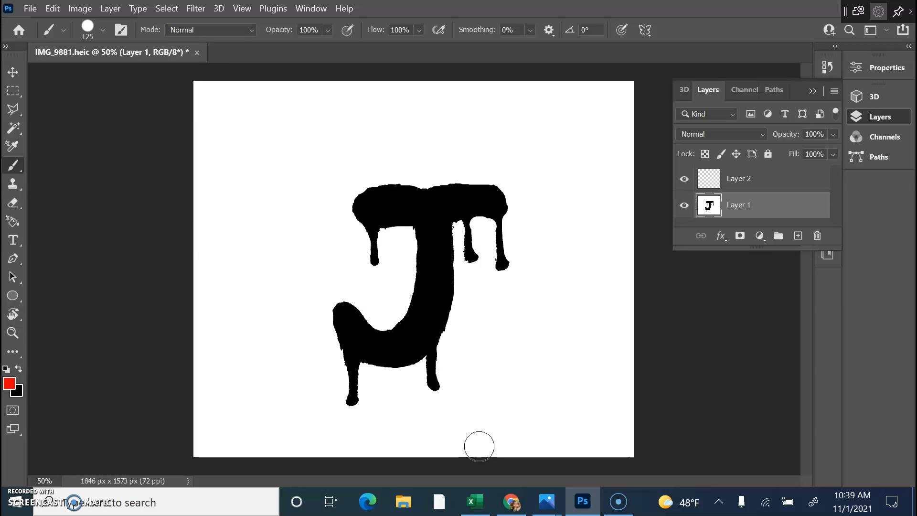
# Open the Filter Gallery and zoom the preview out to show the whole J.
pyautogui.click(198, 9)
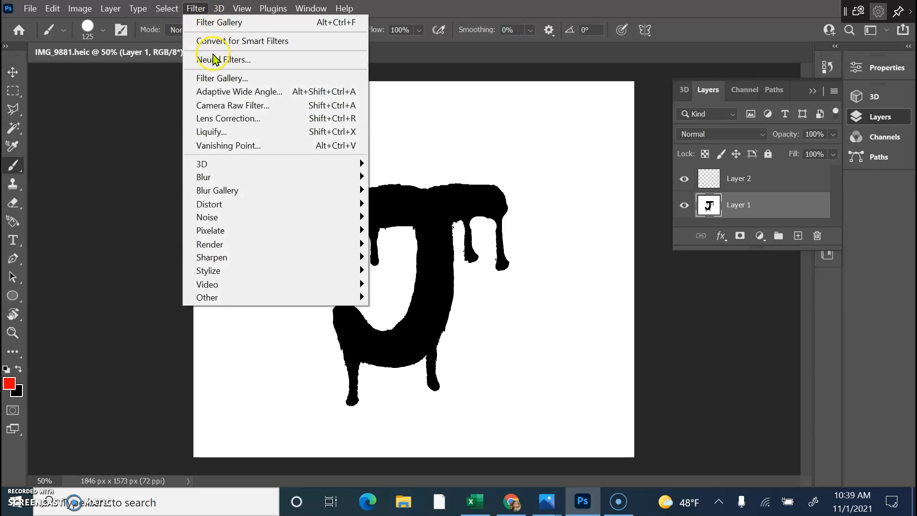
pyautogui.click(219, 78)
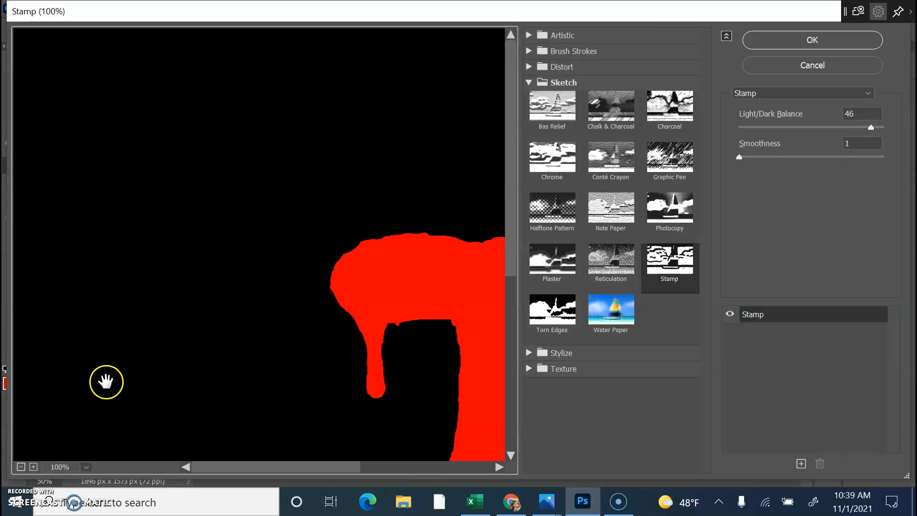
pyautogui.click(20, 466)
pyautogui.click(20, 466)
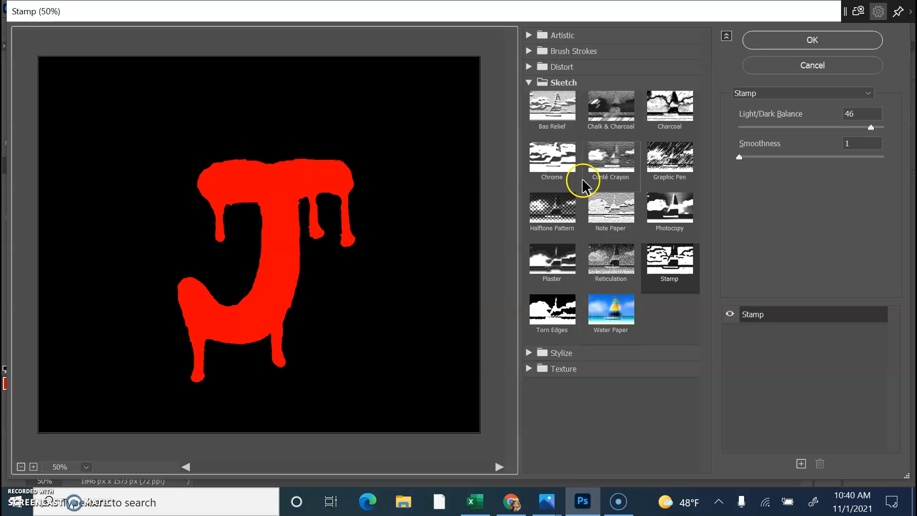
# Try the Artistic Cutout, Fresco and Watercolor filters, then settle on Palette Knife.
pyautogui.click(533, 35)
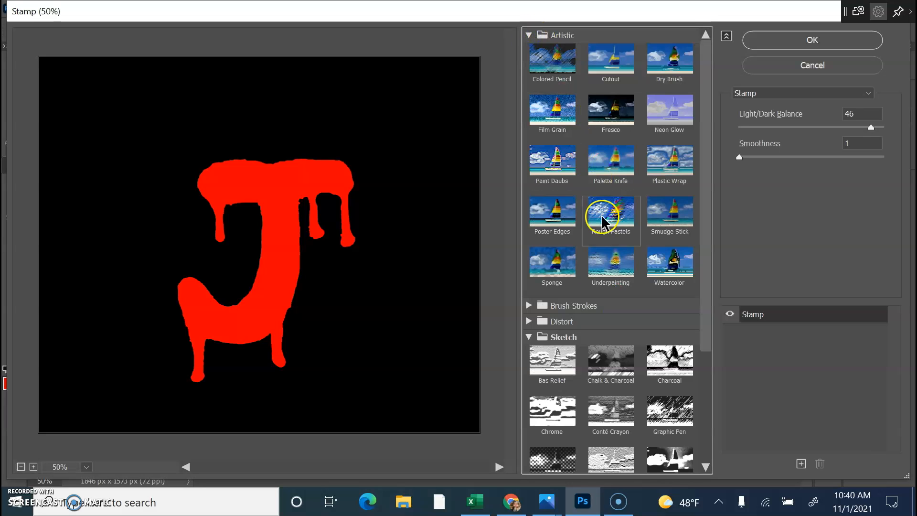
pyautogui.click(613, 70)
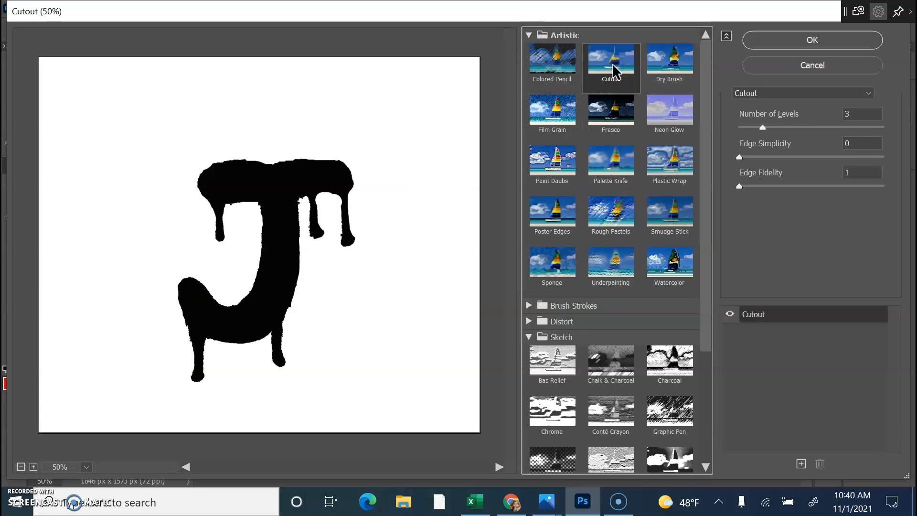
pyautogui.click(612, 119)
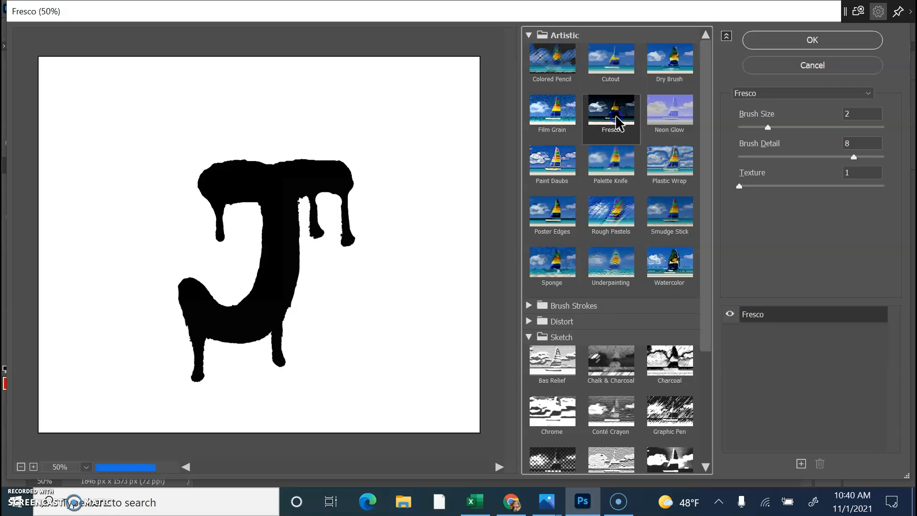
pyautogui.click(669, 263)
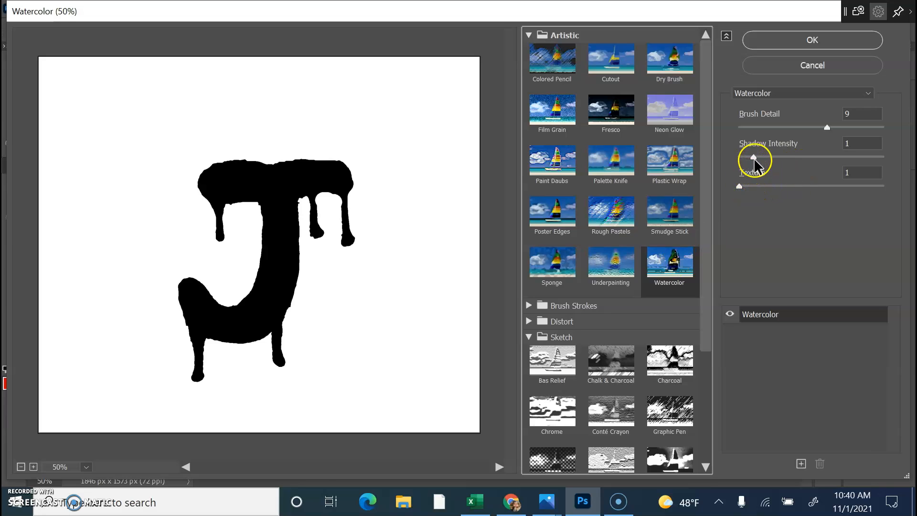
pyautogui.moveTo(826, 128)
pyautogui.mouseDown()
pyautogui.moveTo(910, 122)
pyautogui.moveTo(714, 138)
pyautogui.mouseUp()
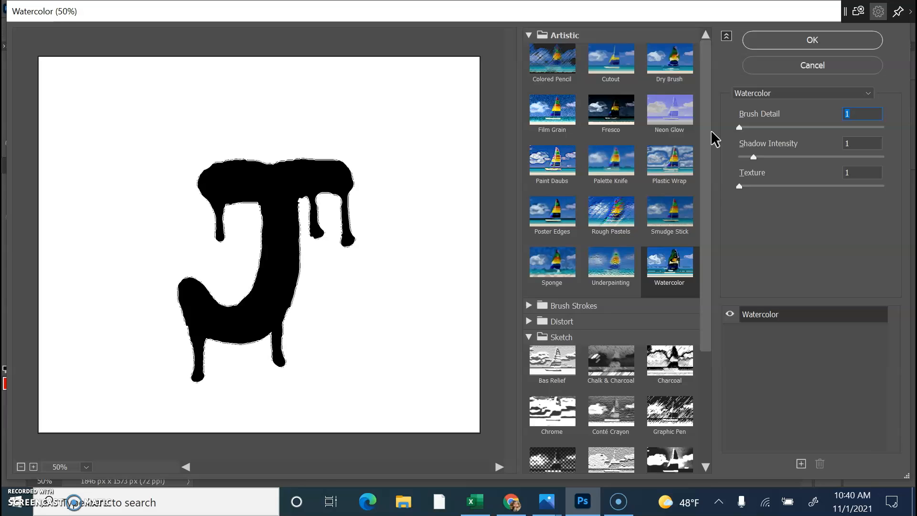
pyautogui.click(613, 175)
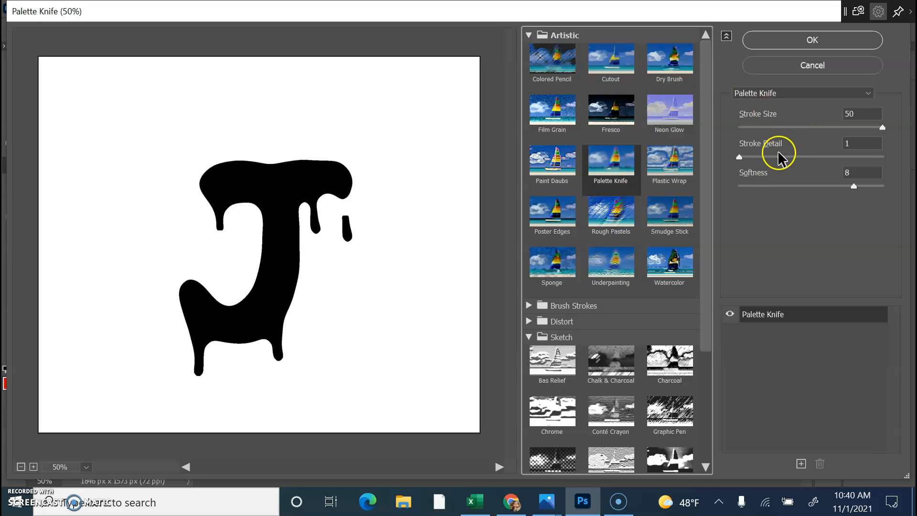
# Raise Palette Knife Stroke Detail from 1 to its maximum of 3.
pyautogui.click(741, 158)
pyautogui.moveTo(740, 157); pyautogui.dragTo(790, 157)
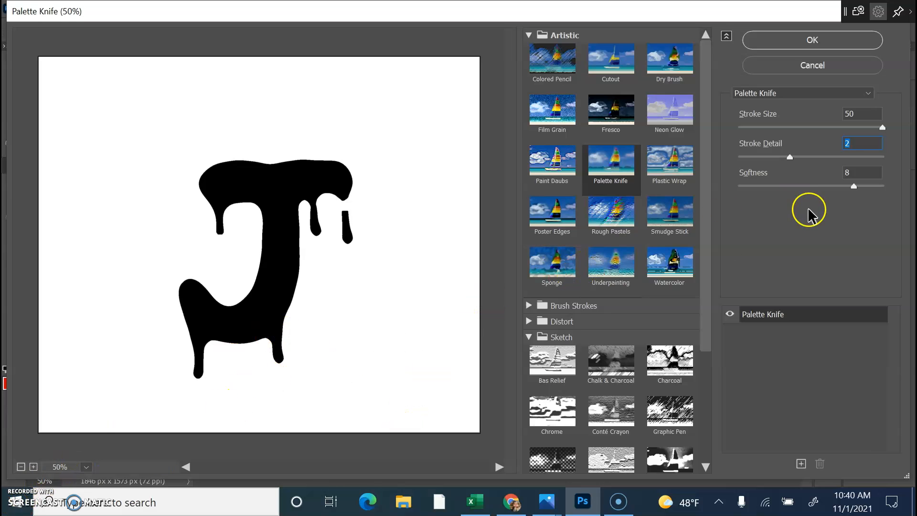
pyautogui.moveTo(789, 158); pyautogui.dragTo(842, 158)
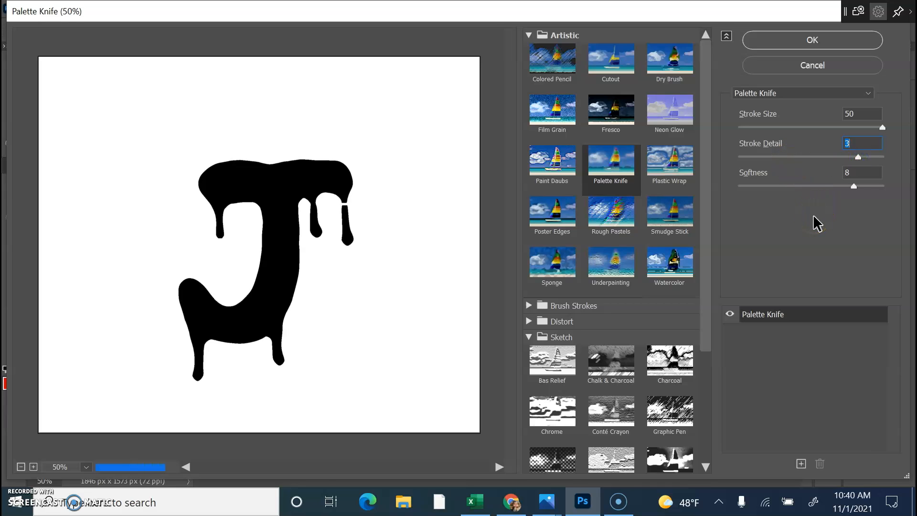
pyautogui.moveTo(858, 157); pyautogui.dragTo(879, 158)
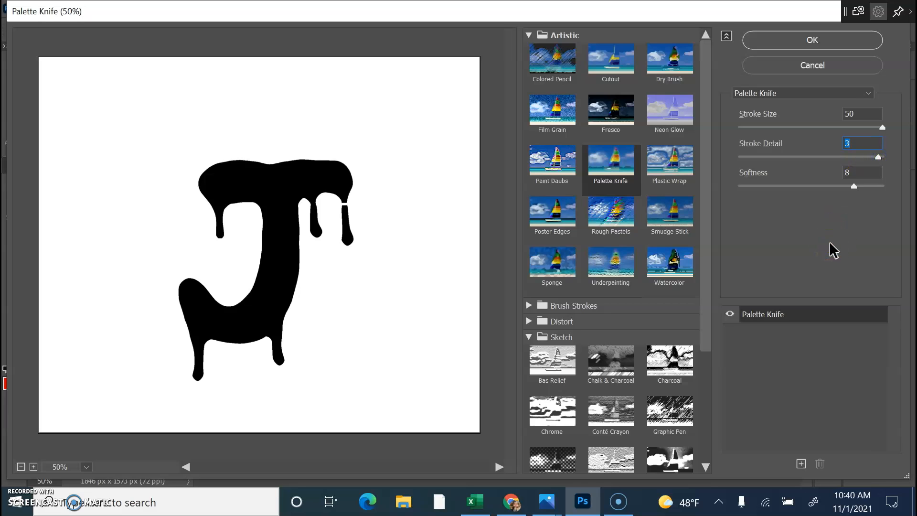
pyautogui.click(862, 174)
pyautogui.moveTo(883, 168); pyautogui.dragTo(882, 158)
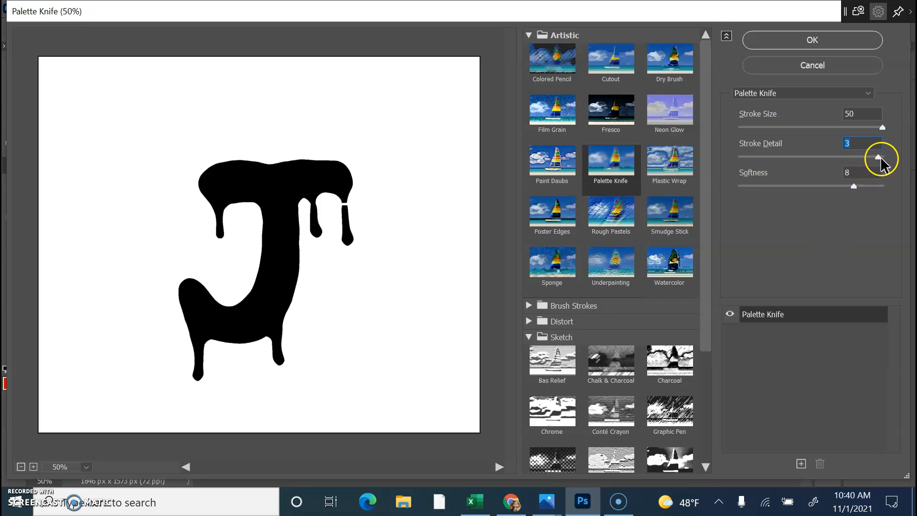
pyautogui.click(822, 249)
# Try a Stroke Detail above 3, dismiss the range warning, and apply Palette Knife.
pyautogui.click(850, 189)
pyautogui.click(857, 143)
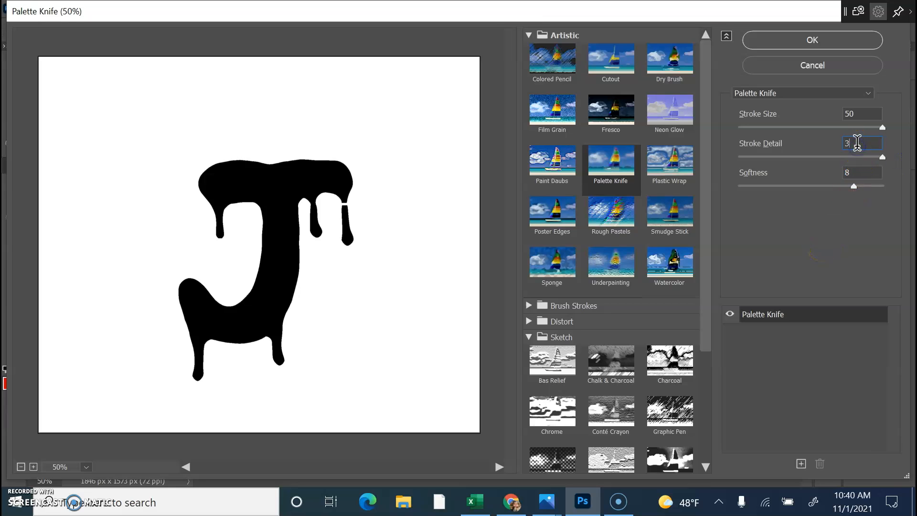
pyautogui.click(857, 143)
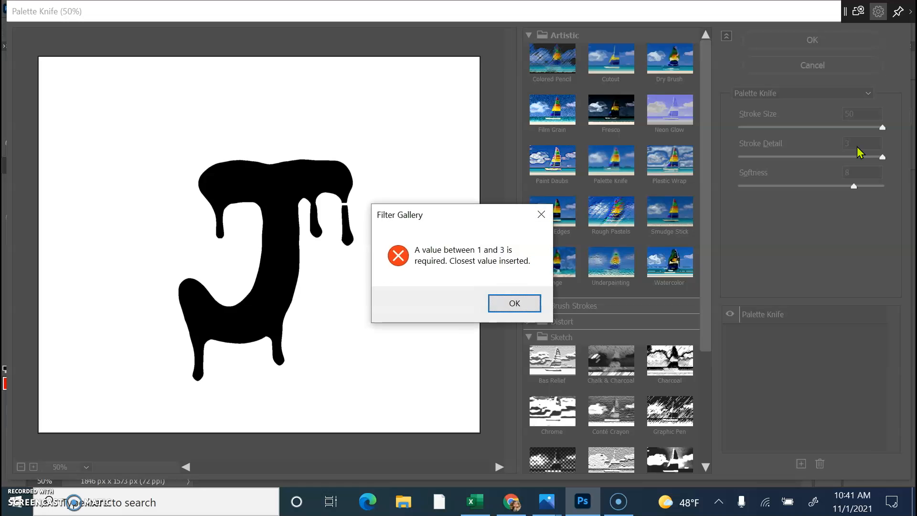
pyautogui.click(513, 305)
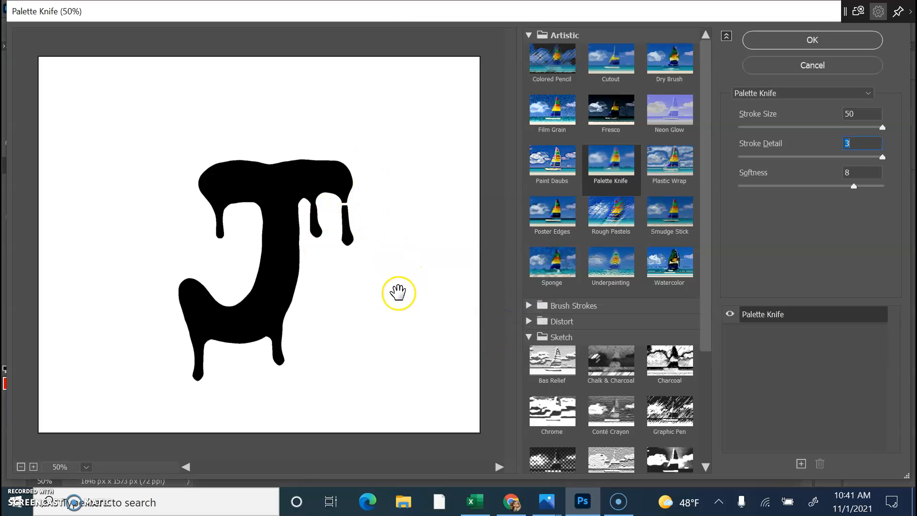
pyautogui.click(839, 41)
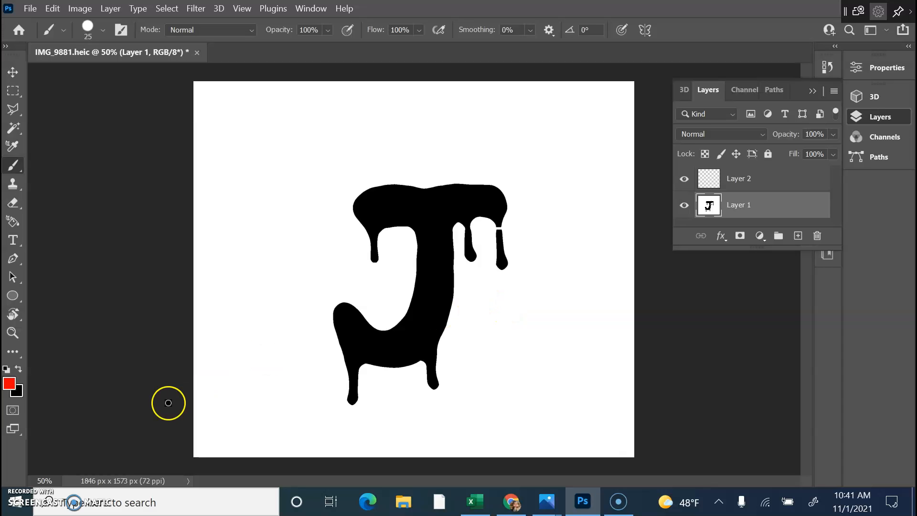
# With black as the painting colour, start covering the white gap in the J's right drip.
pyautogui.click(19, 368)
pyautogui.moveTo(498, 236); pyautogui.dragTo(500, 225)
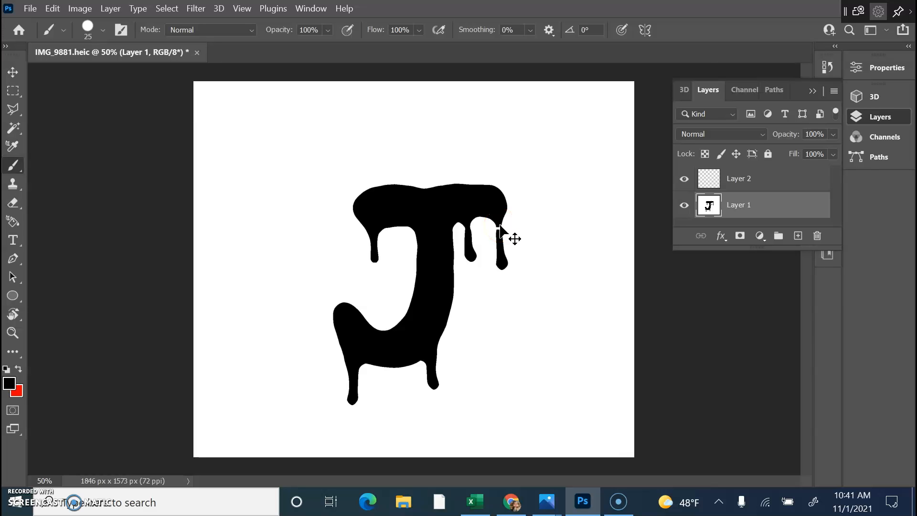
pyautogui.hotkey('ctrl', '=')
pyautogui.hotkey('ctrl', '=')
pyautogui.hotkey('ctrl', '=')
pyautogui.moveTo(494, 474); pyautogui.dragTo(561, 474)
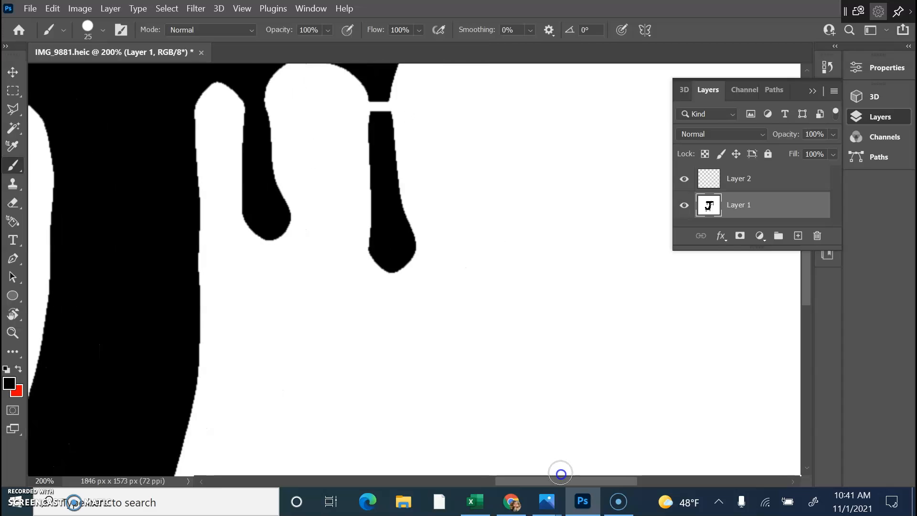
# Hide the layers panel and fill the rest of the drip gap with black, blending the repair.
pyautogui.click(808, 79)
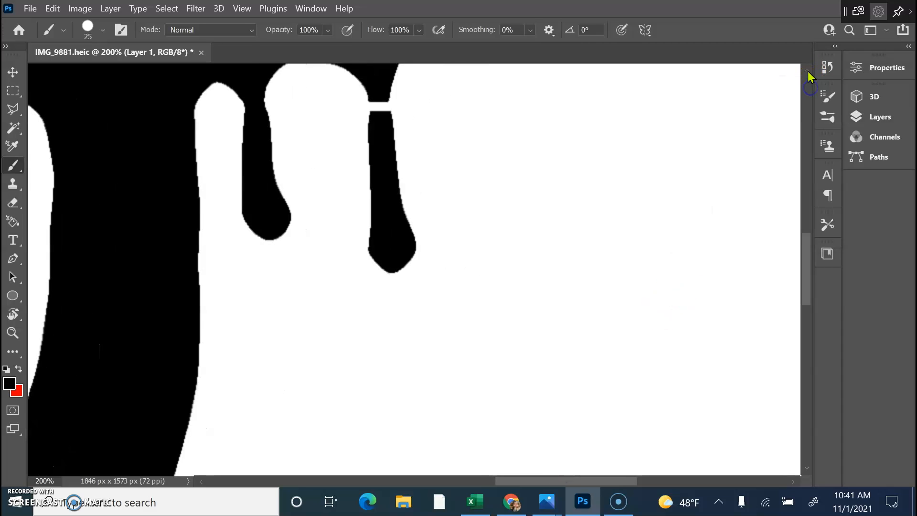
pyautogui.click(807, 70)
pyautogui.click(373, 132)
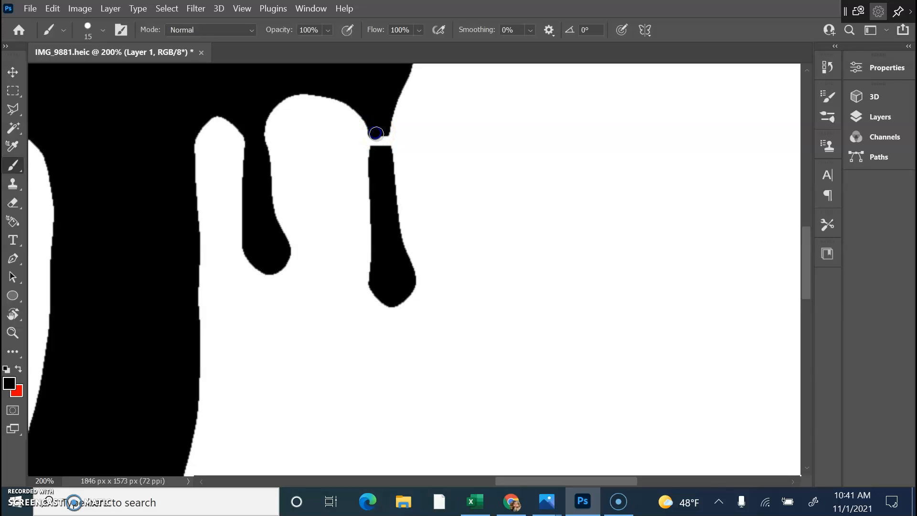
pyautogui.click(377, 138)
pyautogui.click(382, 146)
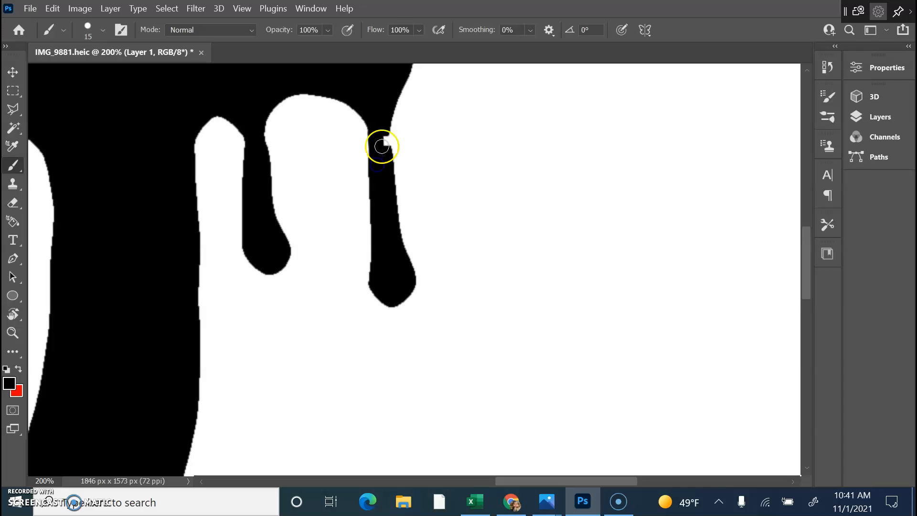
pyautogui.moveTo(383, 139); pyautogui.dragTo(384, 151)
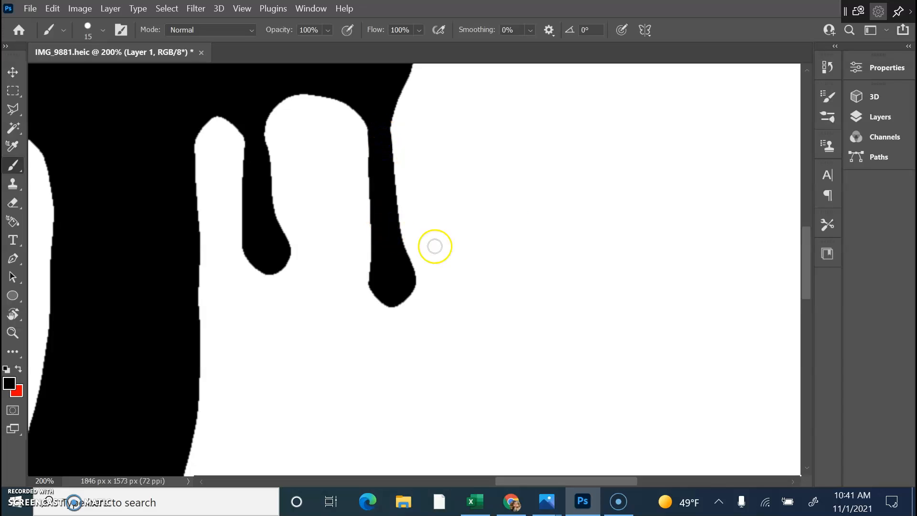
pyautogui.scroll(-3, 453, 210)
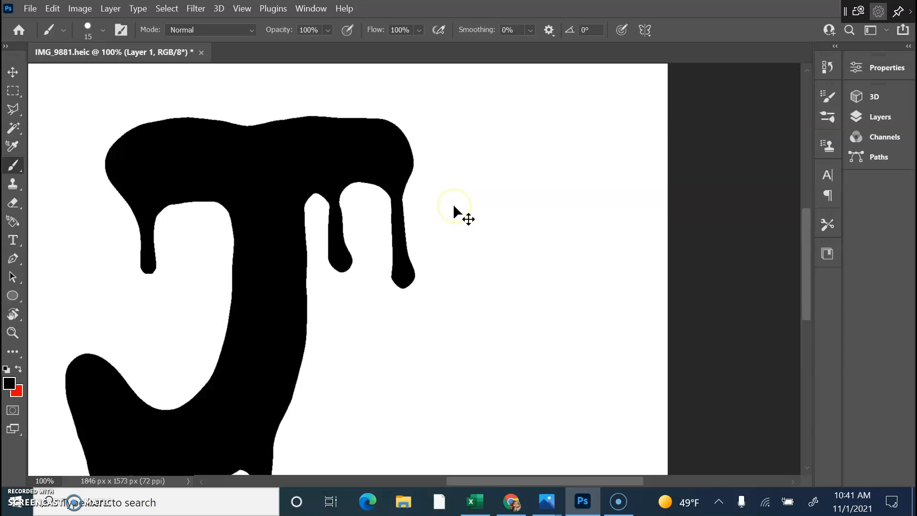
pyautogui.click(274, 419)
pyautogui.click(536, 360)
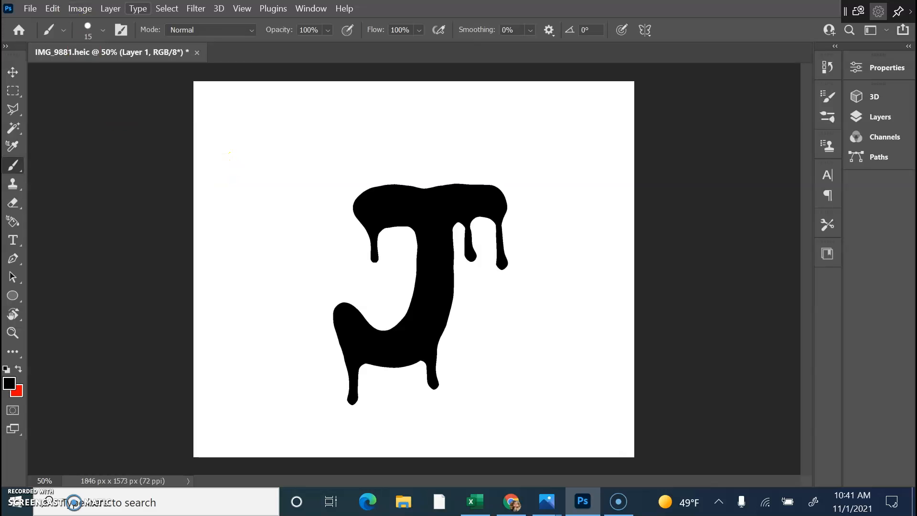
# Reopen the Filter Gallery on Palette Knife with the preview zoomed out to the whole J.
pyautogui.click(197, 9)
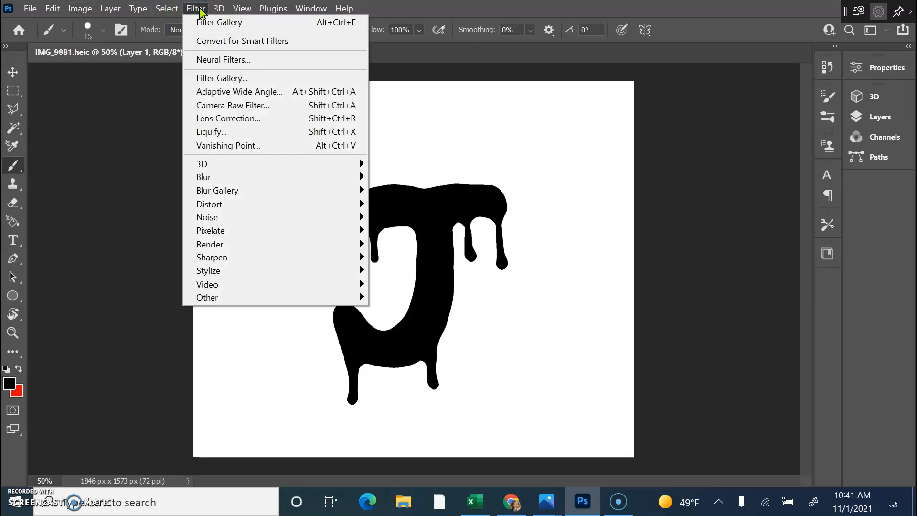
pyautogui.click(233, 80)
pyautogui.click(256, 79)
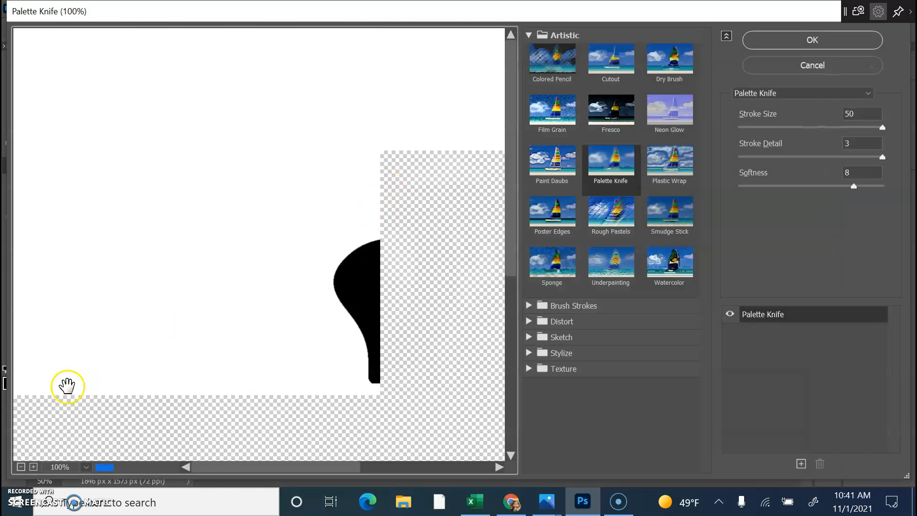
pyautogui.click(21, 467)
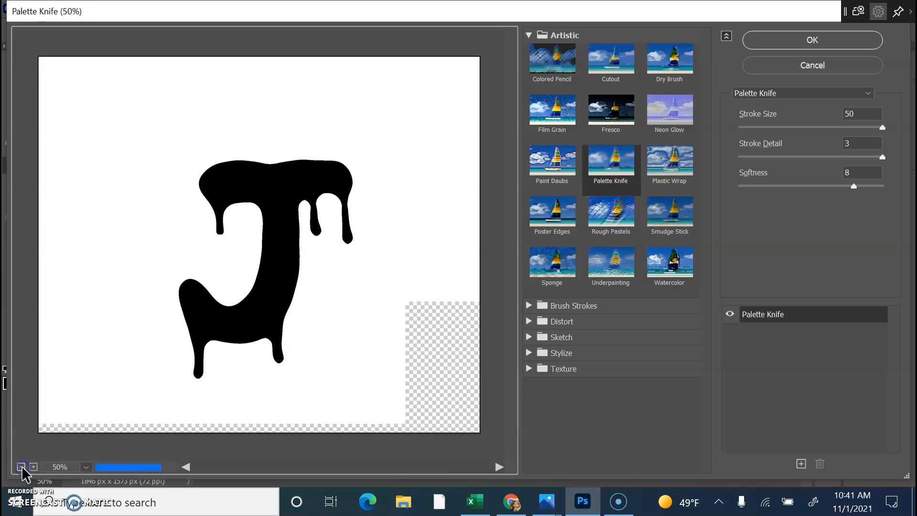
# Apply Palette Knife with Stroke Size 12, Stroke Detail 2 and Softness 0.
pyautogui.moveTo(882, 158); pyautogui.dragTo(738, 168)
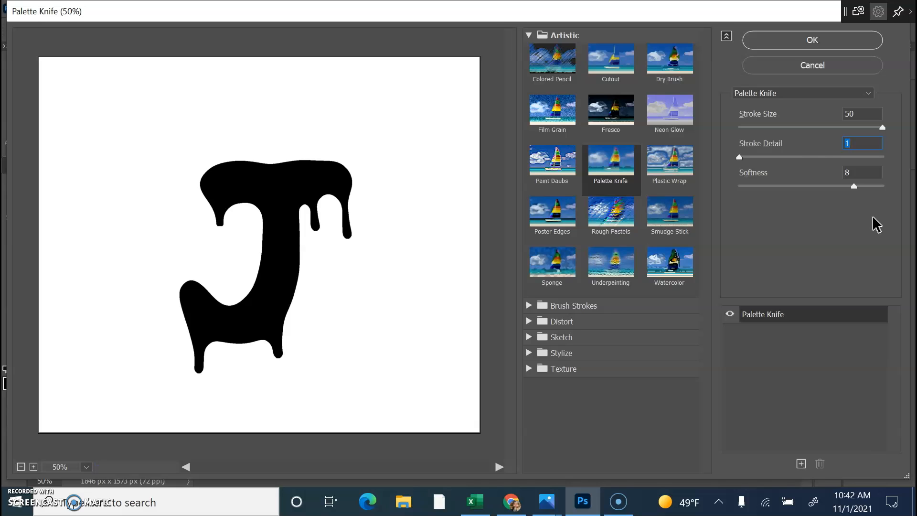
pyautogui.moveTo(807, 157); pyautogui.dragTo(790, 157)
pyautogui.click(796, 205)
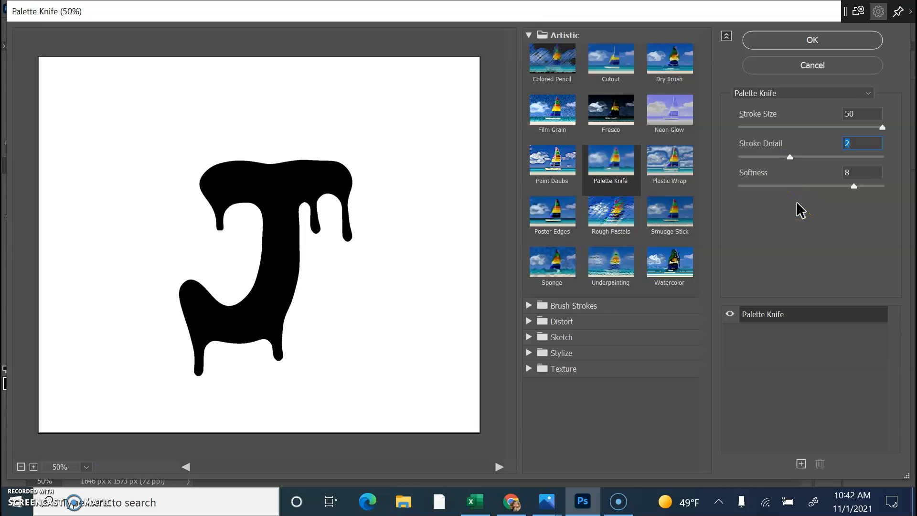
pyautogui.moveTo(814, 191); pyautogui.dragTo(739, 190)
pyautogui.click(812, 207)
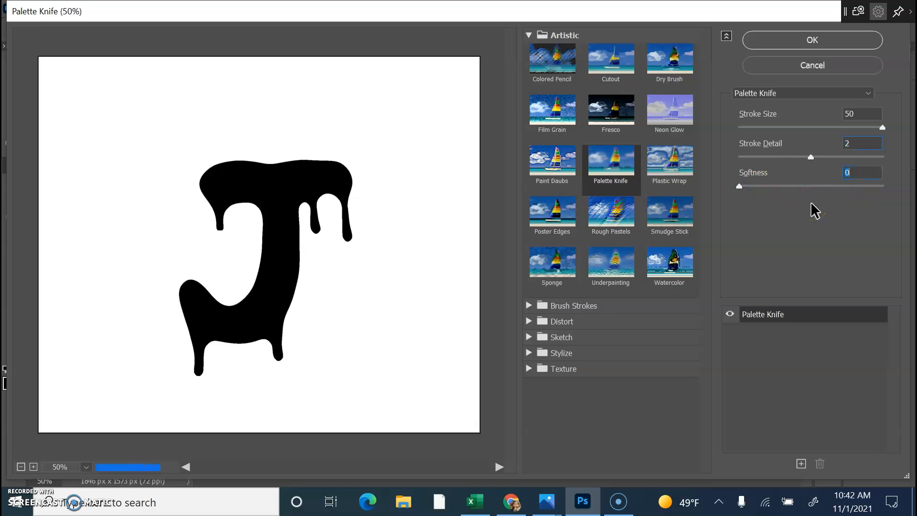
pyautogui.click(744, 182)
pyautogui.click(883, 136)
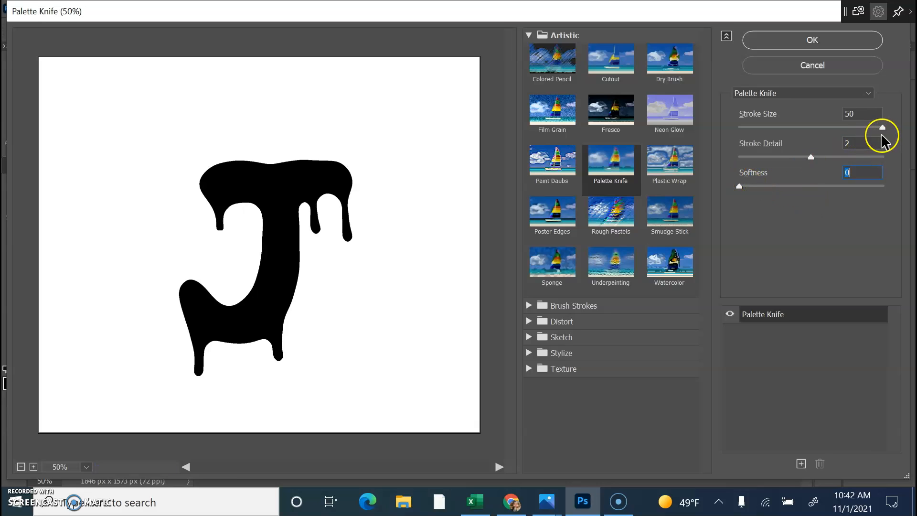
pyautogui.moveTo(882, 127); pyautogui.dragTo(772, 127)
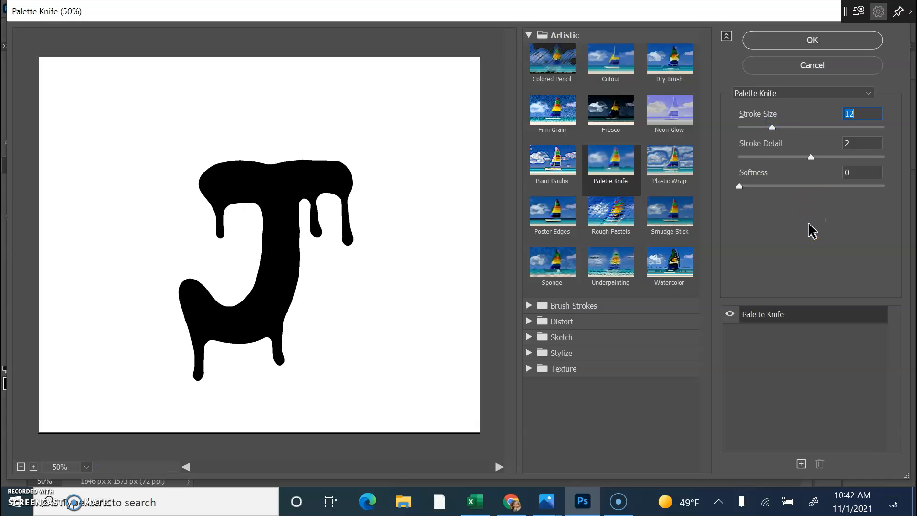
pyautogui.click(811, 41)
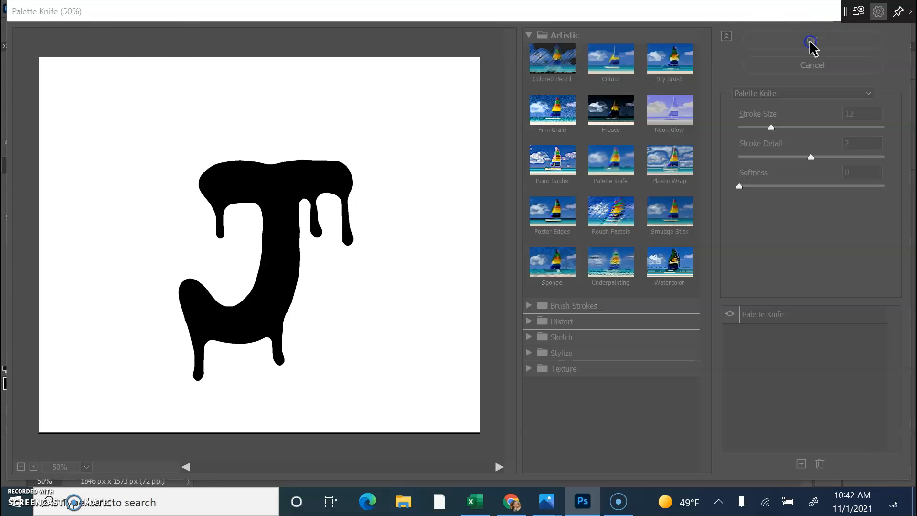
# Reset colours, switch to white, and dab highlights on the J's top-right corner and lower curve.
pyautogui.click(8, 368)
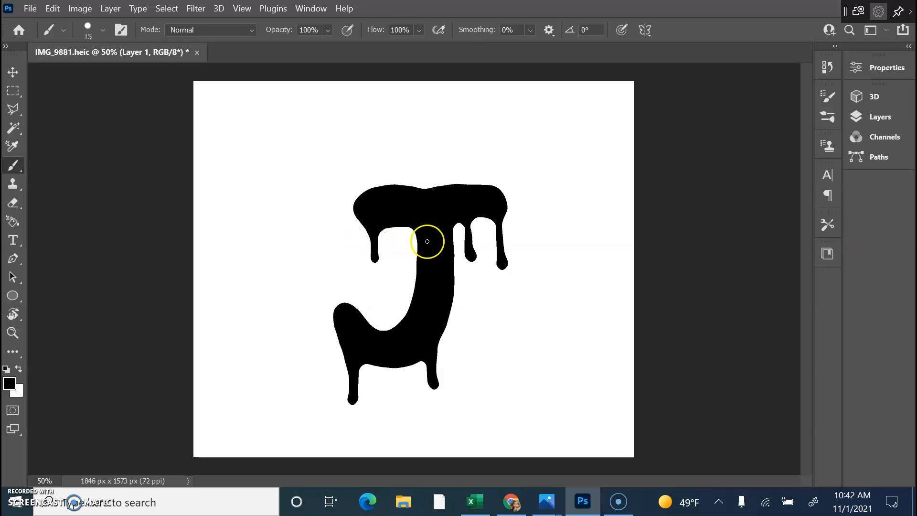
pyautogui.click(491, 194)
pyautogui.click(19, 370)
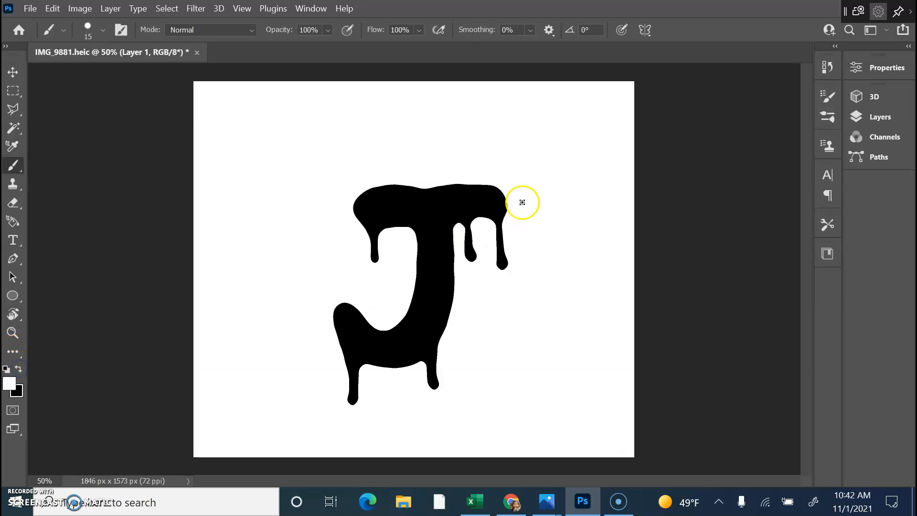
pyautogui.click(490, 194)
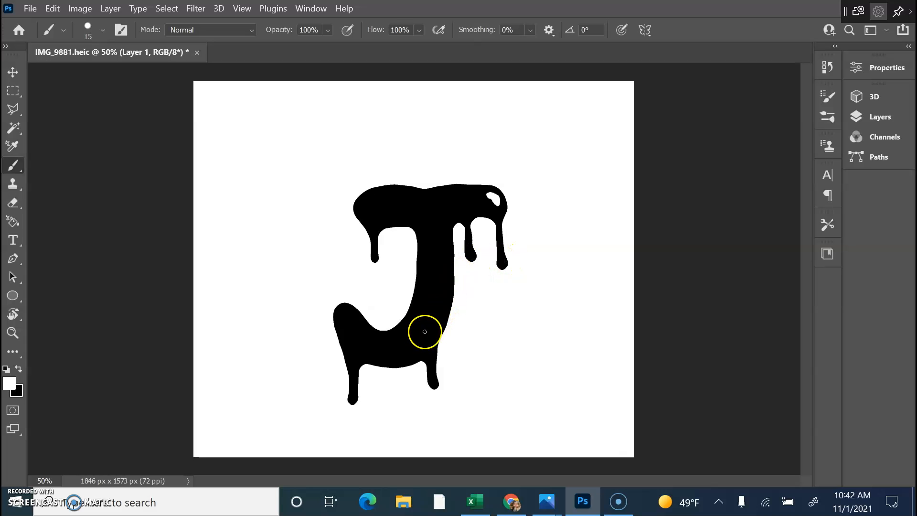
pyautogui.click(420, 352)
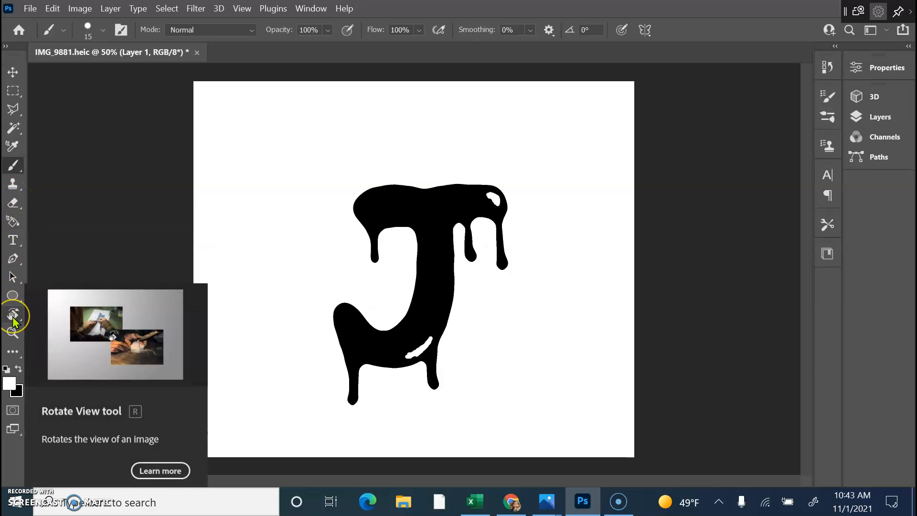
# Smudge the white highlights into glossy streaks with the Smudge Tool, then show the Layers panel.
pyautogui.click(15, 354)
pyautogui.click(15, 354)
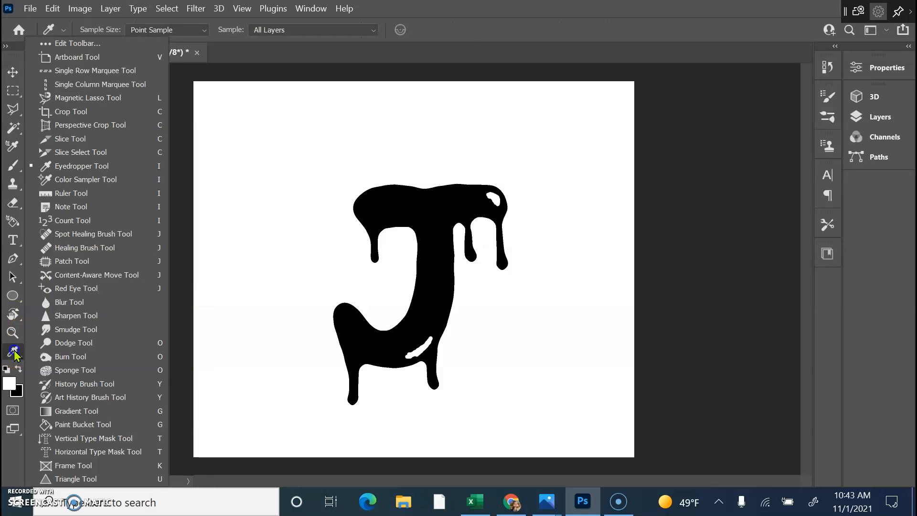
pyautogui.click(68, 329)
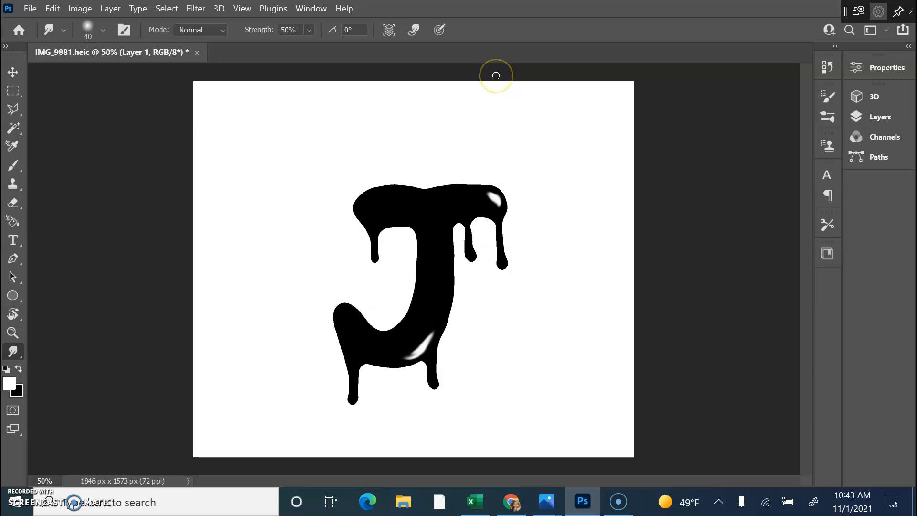
pyautogui.press('F7')
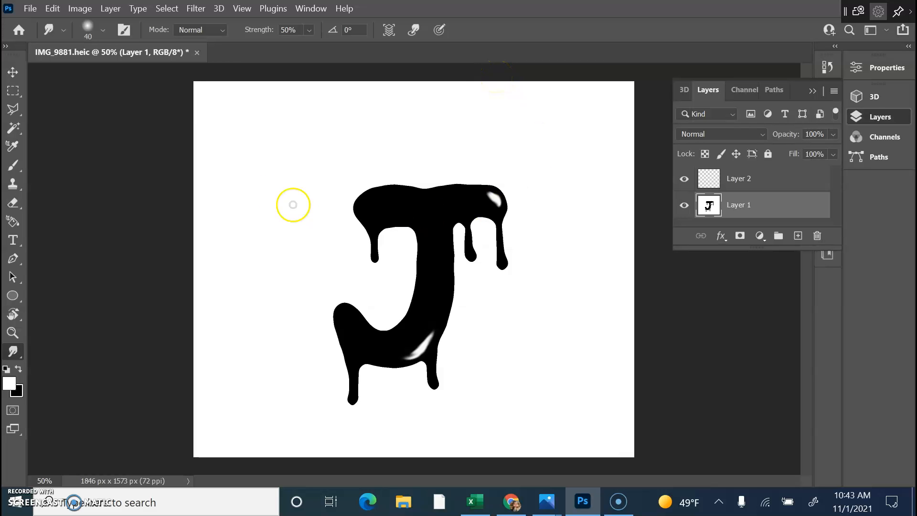
# Start Save As and create and open a new 'Media Arts' folder inside Documents.
pyautogui.click(30, 8)
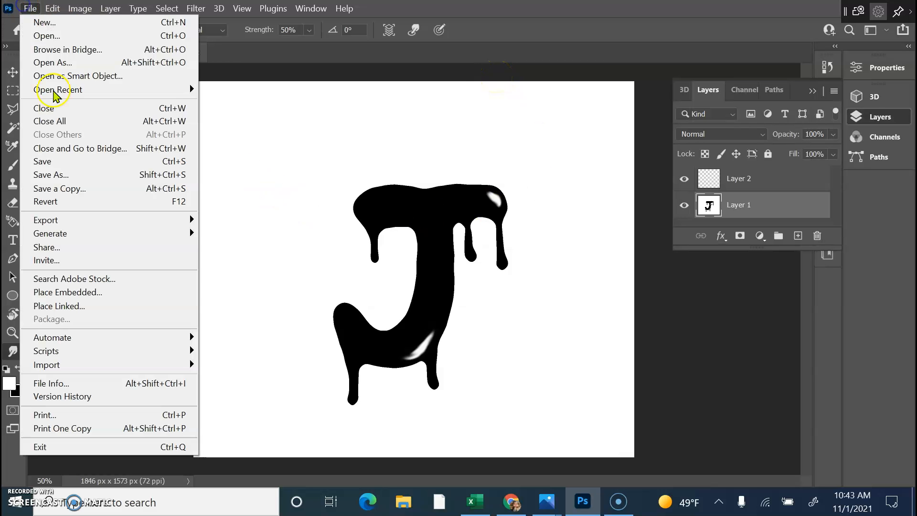
pyautogui.click(62, 175)
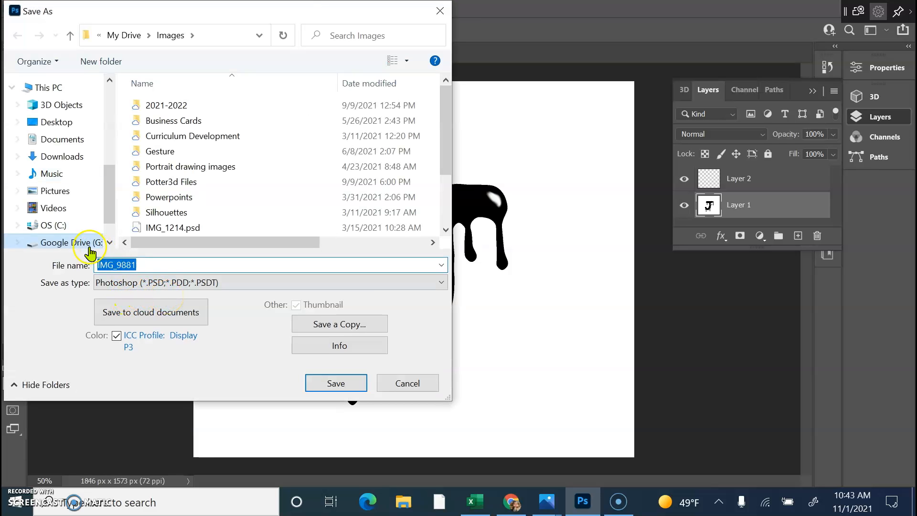
pyautogui.click(62, 149)
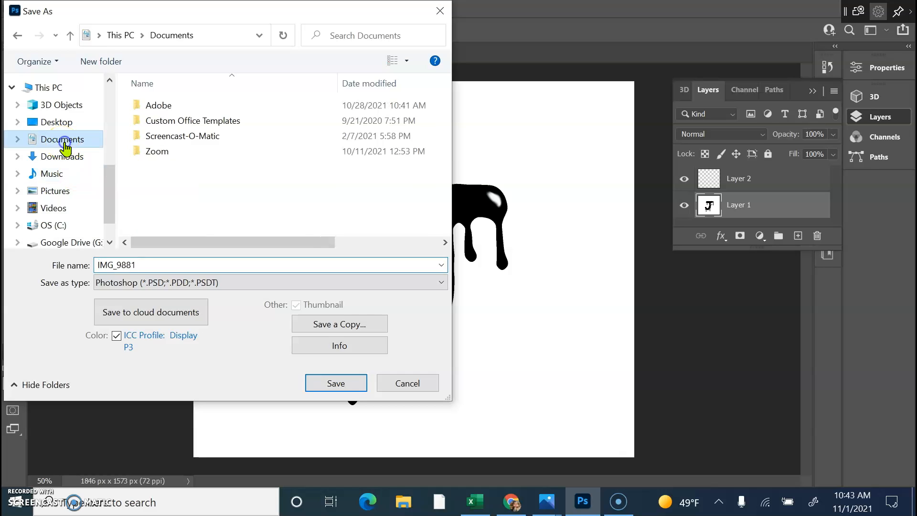
pyautogui.click(110, 61)
pyautogui.press('BackSpace')
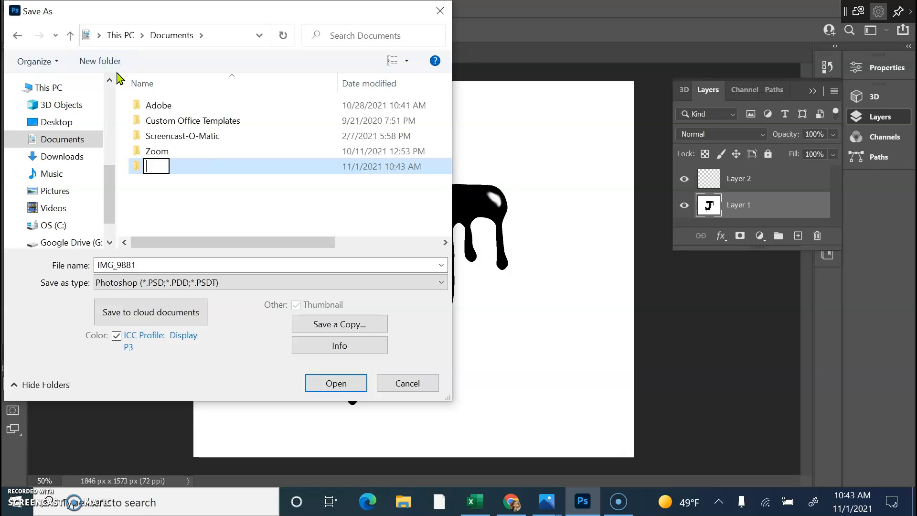
pyautogui.write('Media Arts')
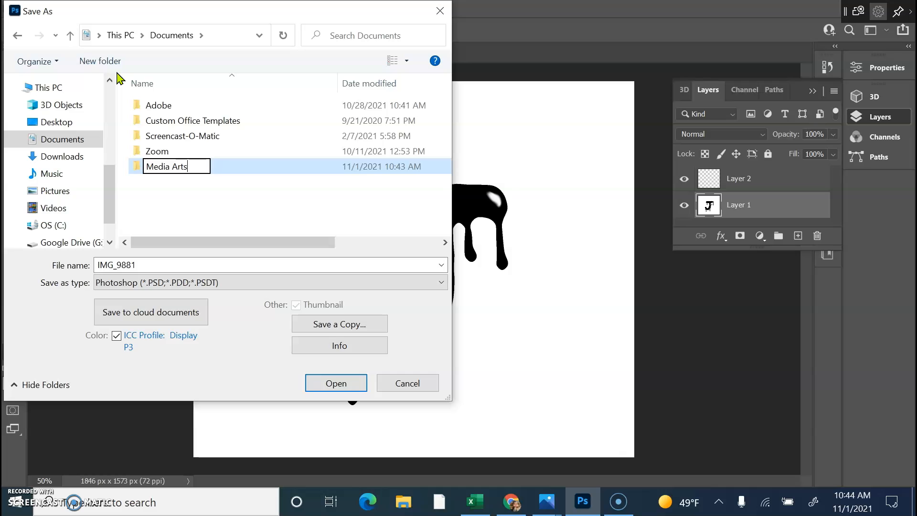
pyautogui.doubleClick(256, 168)
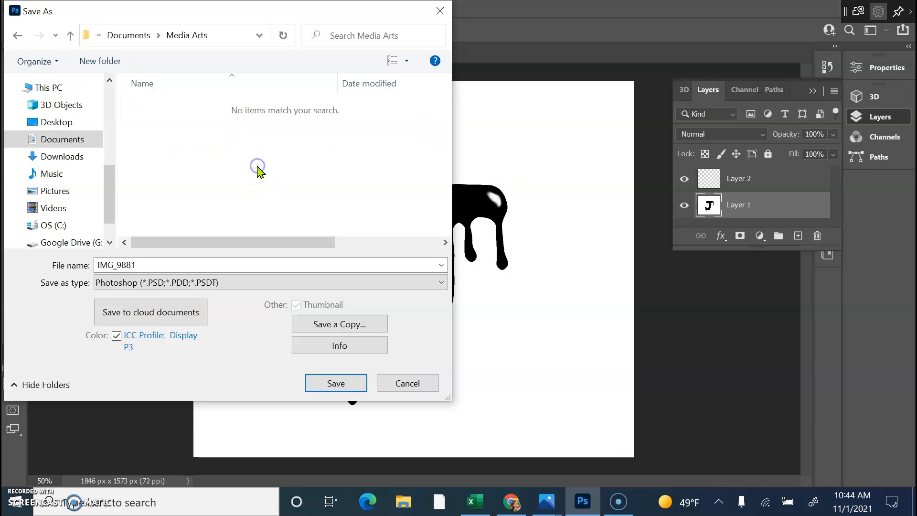
# Save the image there as '110121 - Assignment 2.1.psd', confirming the Photoshop format options.
pyautogui.doubleClick(141, 263)
pyautogui.press('BackSpace')
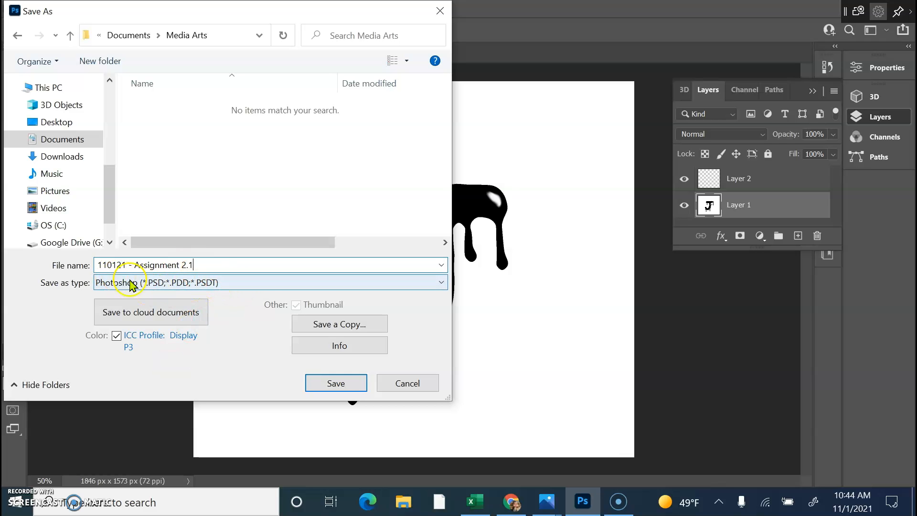
pyautogui.click(347, 384)
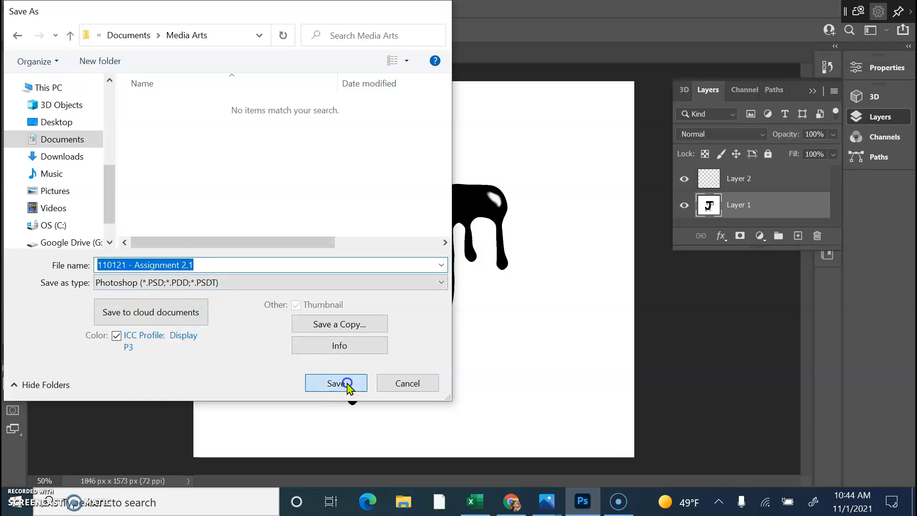
pyautogui.click(616, 129)
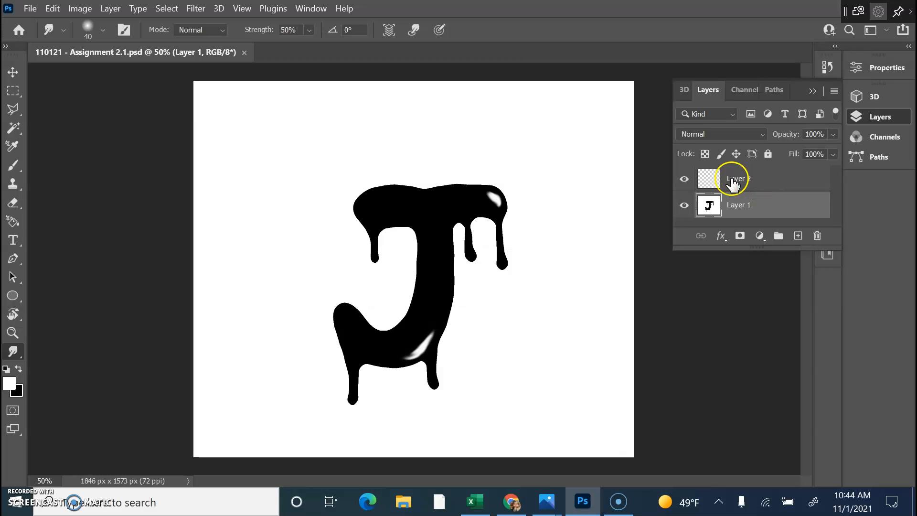
pyautogui.moveTo(732, 180); pyautogui.dragTo(817, 236)
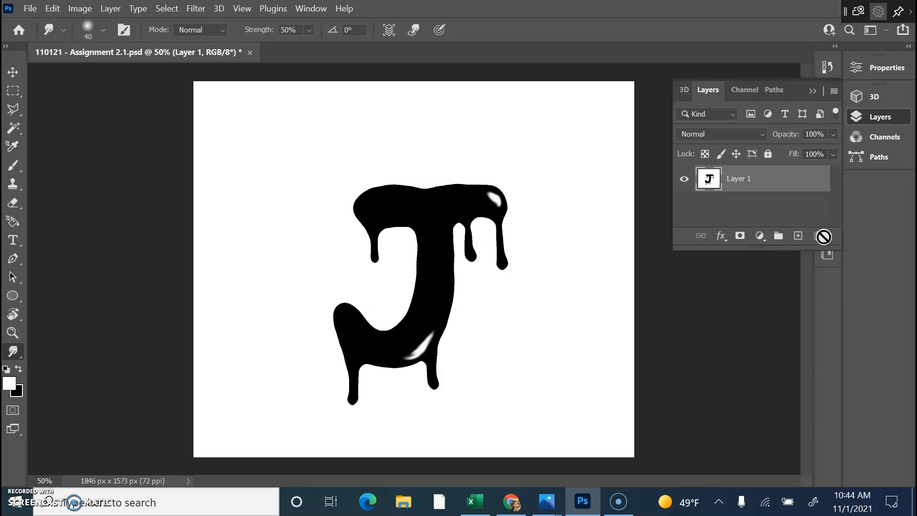
pyautogui.doubleClick(764, 186)
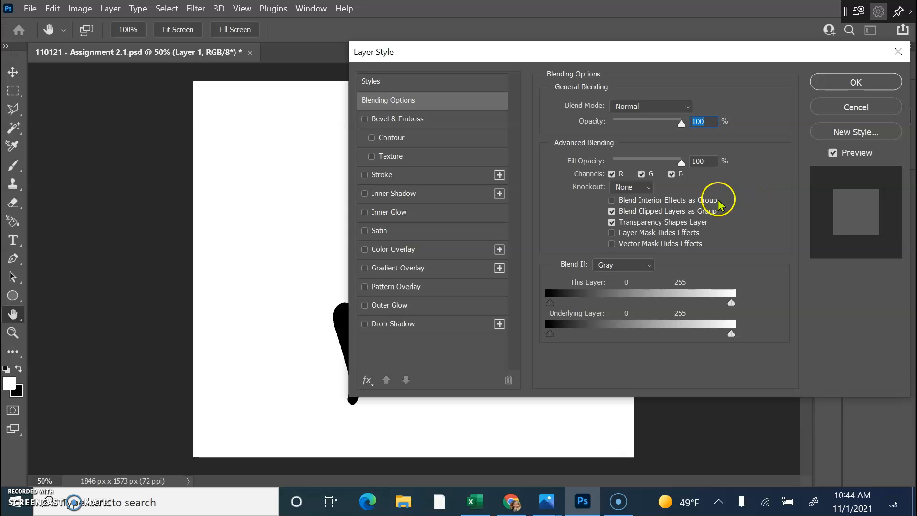
pyautogui.moveTo(614, 59); pyautogui.dragTo(837, 72)
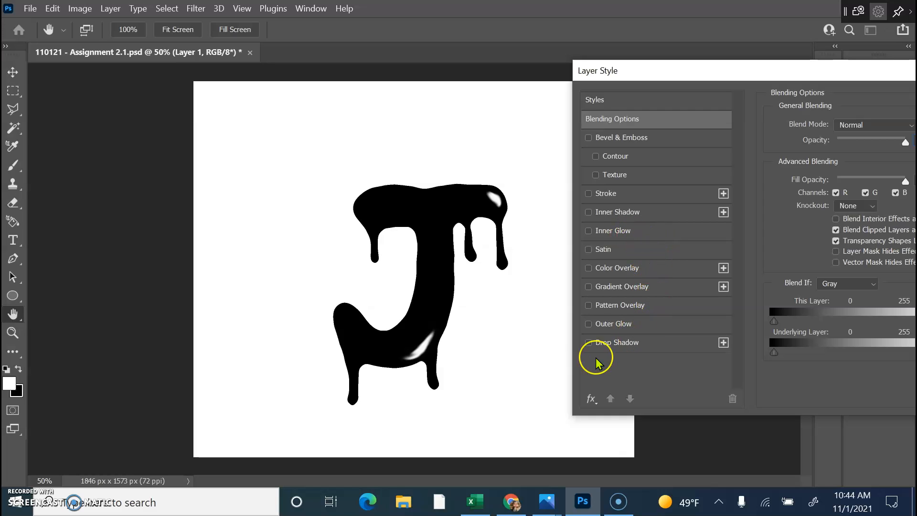
pyautogui.click(588, 342)
pyautogui.click(626, 342)
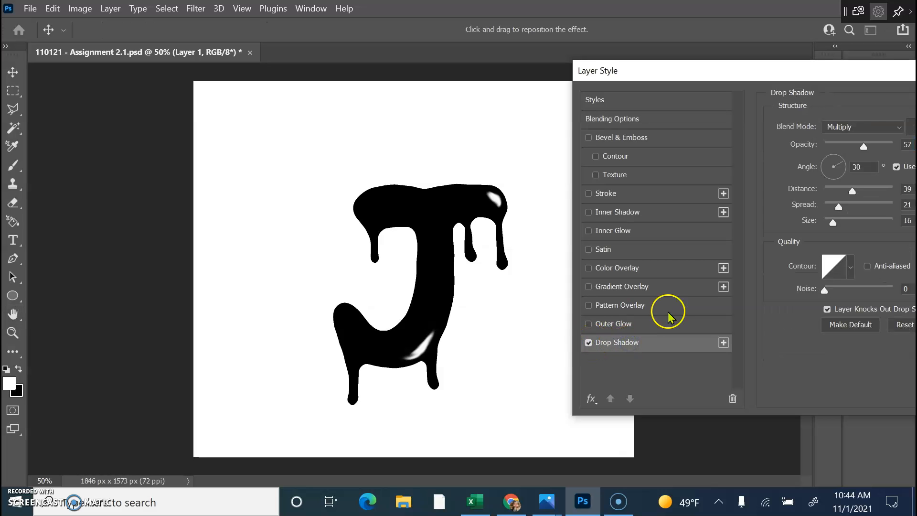
pyautogui.moveTo(822, 82); pyautogui.dragTo(792, 41)
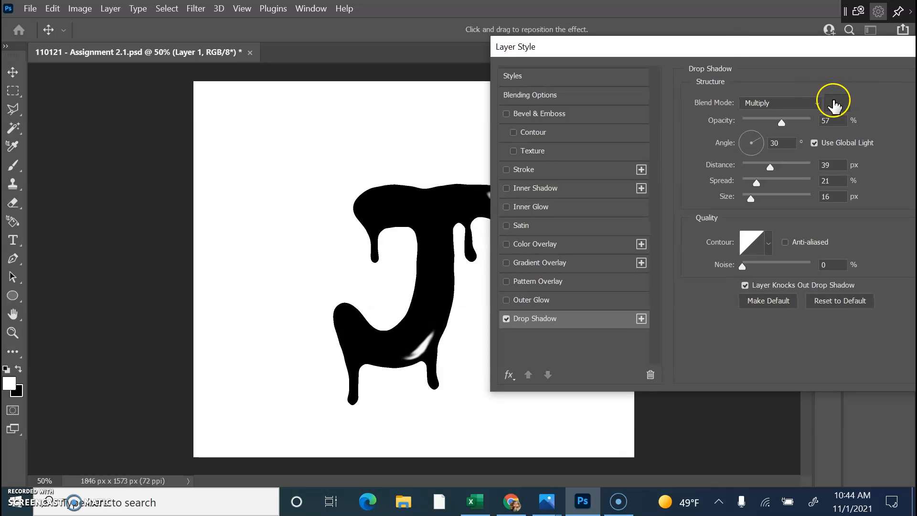
pyautogui.moveTo(781, 119); pyautogui.dragTo(791, 120)
pyautogui.moveTo(752, 46); pyautogui.dragTo(892, 283)
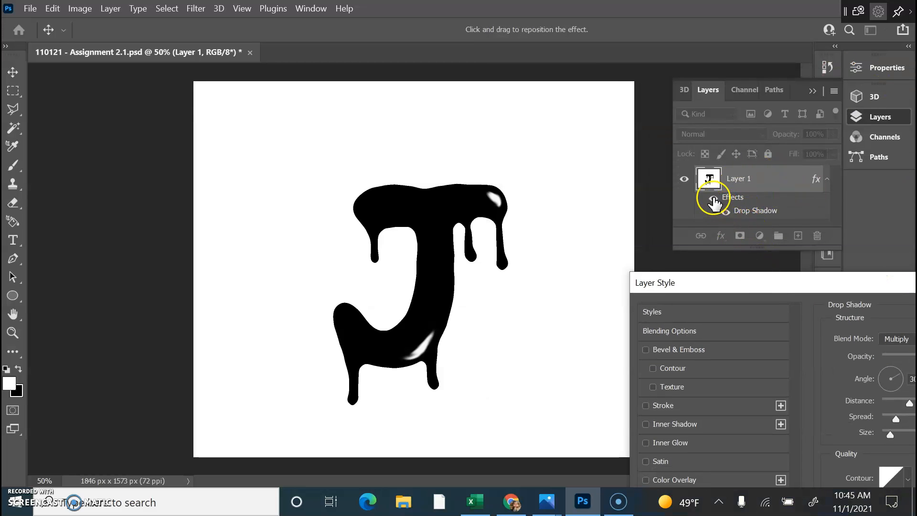
pyautogui.click(737, 209)
pyautogui.moveTo(805, 282); pyautogui.dragTo(576, 128)
pyautogui.click(416, 402)
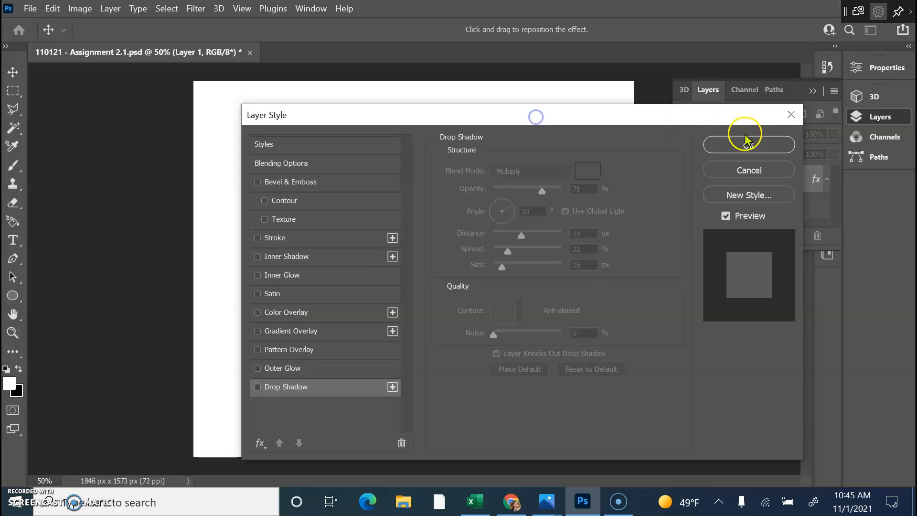
pyautogui.click(746, 144)
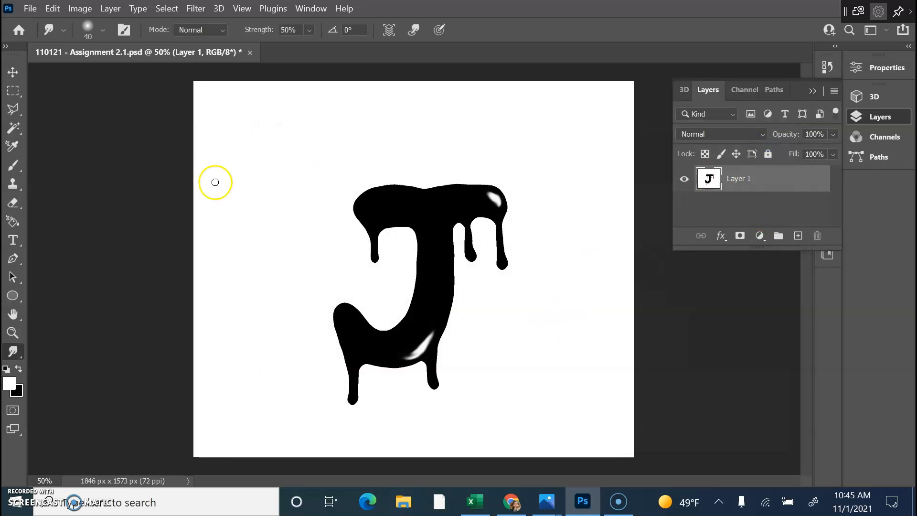
# Magic Wand the white background, invert the selection, and copy the J to a new Layer 2.
pyautogui.click(14, 128)
pyautogui.click(280, 153)
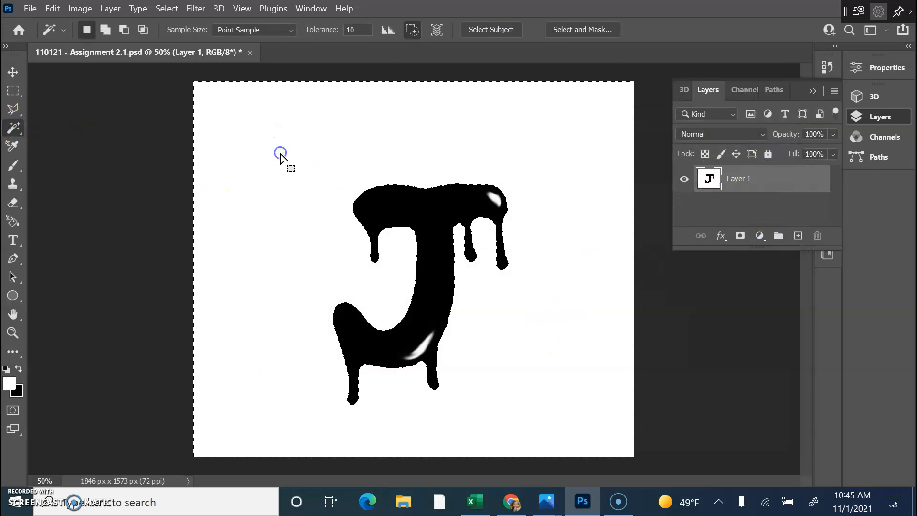
pyautogui.click(166, 9)
pyautogui.click(184, 63)
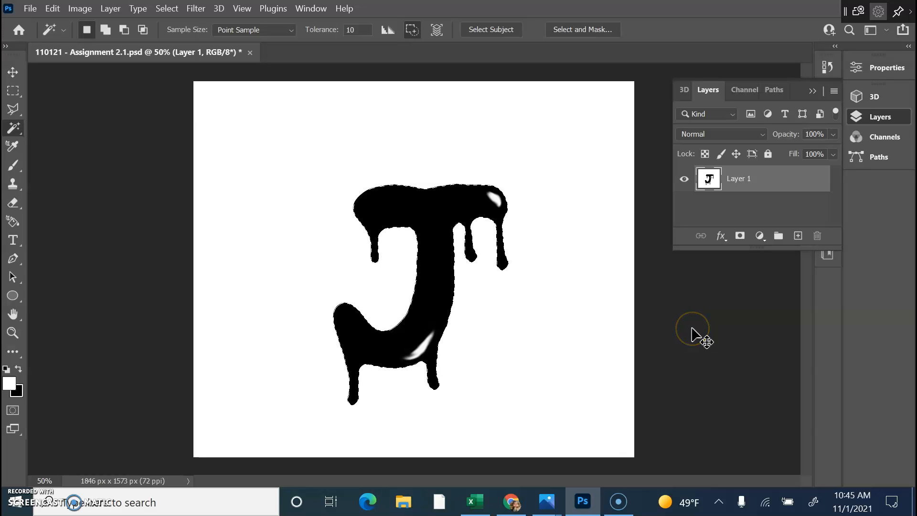
pyautogui.hotkey('ctrl', 'j')
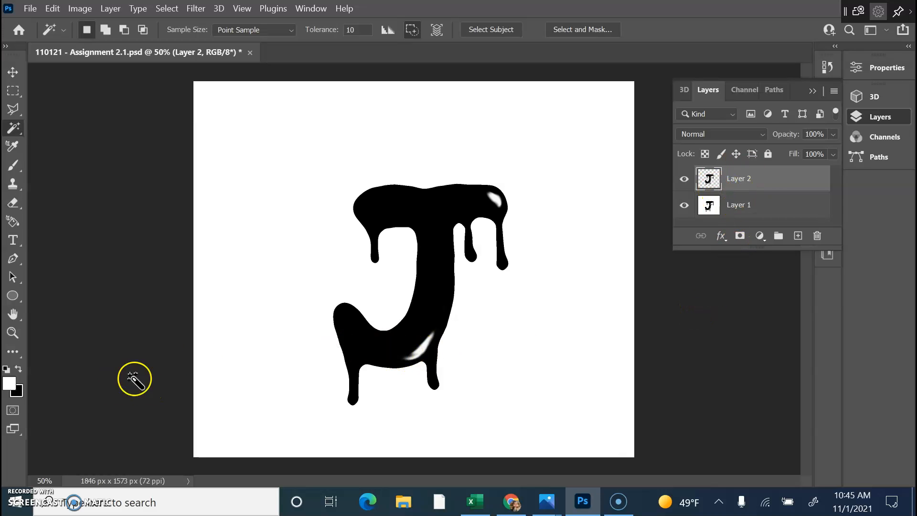
# Paint Layer 1 solid white with a 500 px brush to erase its J.
pyautogui.press('b')
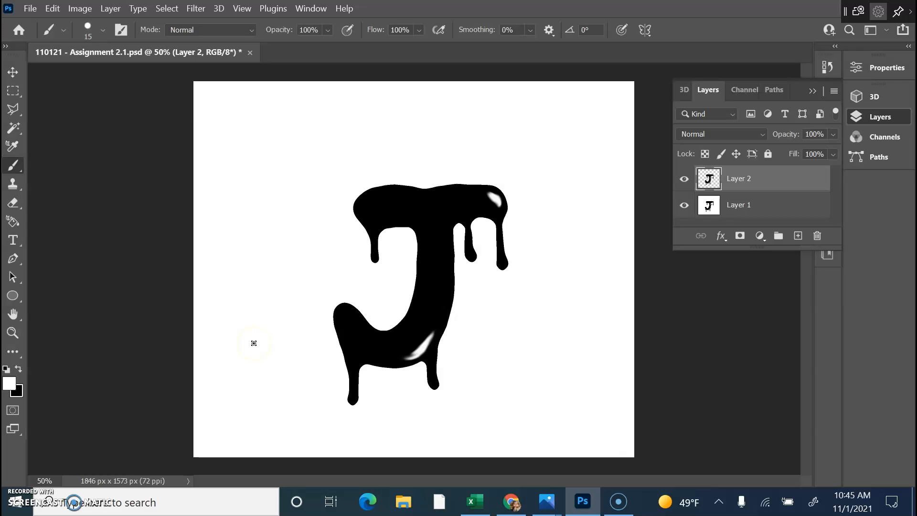
pyautogui.press(']')
pyautogui.press(']')
pyautogui.press(']')
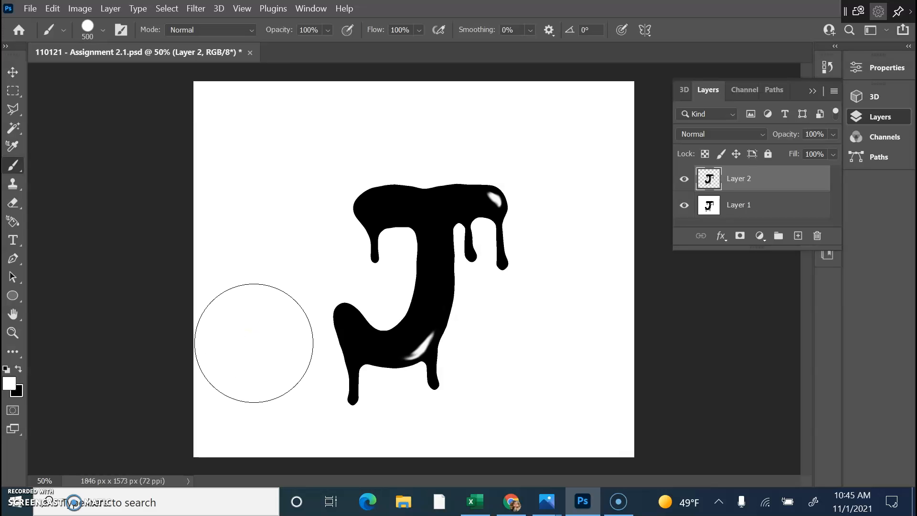
pyautogui.moveTo(372, 239)
pyautogui.mouseDown()
pyautogui.moveTo(452, 213)
pyautogui.moveTo(293, 368)
pyautogui.moveTo(468, 281)
pyautogui.moveTo(372, 315)
pyautogui.mouseUp()
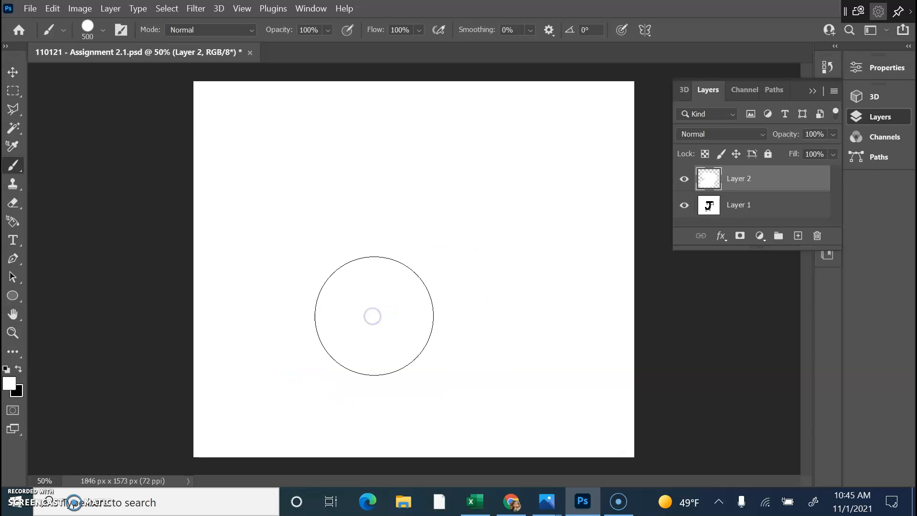
pyautogui.hotkey('ctrl', 'z')
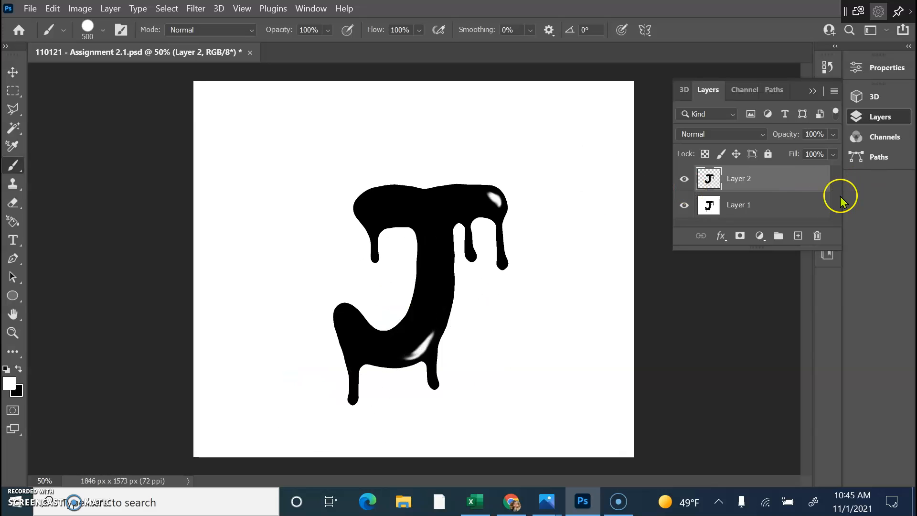
pyautogui.click(790, 205)
pyautogui.moveTo(442, 294)
pyautogui.mouseDown()
pyautogui.moveTo(659, 266)
pyautogui.moveTo(471, 213)
pyautogui.moveTo(359, 361)
pyautogui.moveTo(327, 266)
pyautogui.moveTo(299, 331)
pyautogui.moveTo(417, 364)
pyautogui.moveTo(570, 293)
pyautogui.moveTo(695, 211)
pyautogui.moveTo(686, 184)
pyautogui.mouseUp()
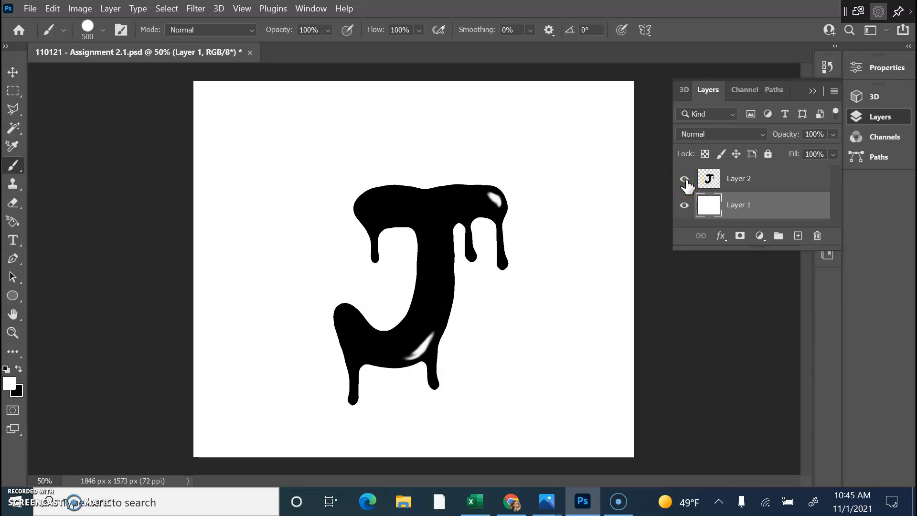
# Confirm Layer 1 is blank, then open Layer 2's layer style and enable Drop Shadow.
pyautogui.click(686, 184)
pyautogui.click(685, 180)
pyautogui.click(783, 181)
pyautogui.doubleClick(784, 184)
pyautogui.moveTo(579, 67); pyautogui.dragTo(910, 88)
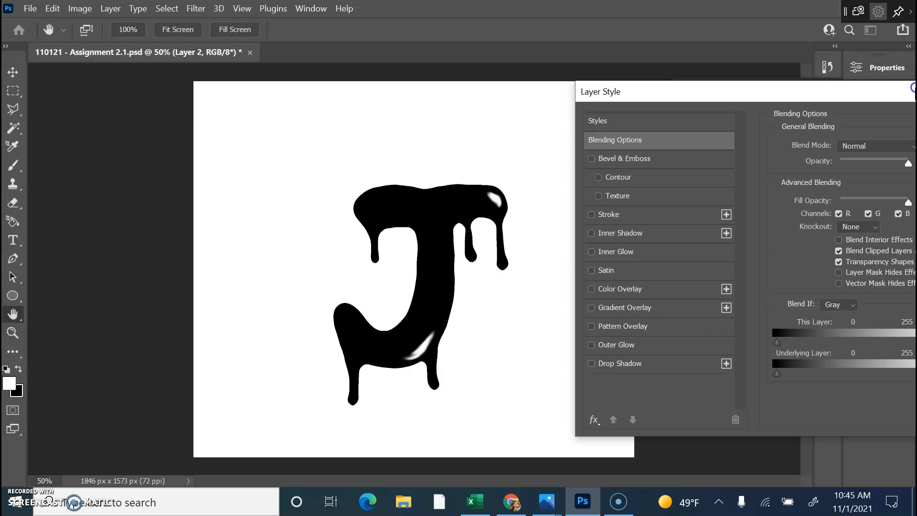
pyautogui.click(592, 364)
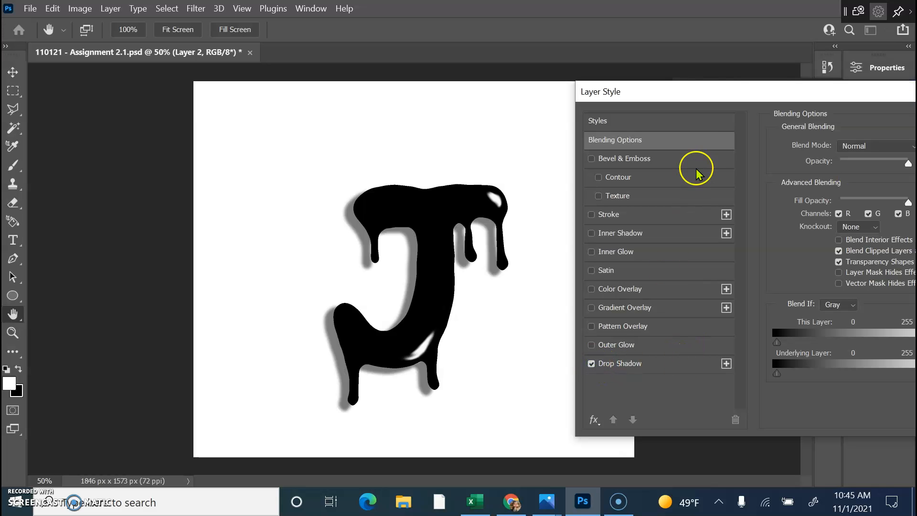
# Move the Layer Style window aside and test the layer's opacity and fill, keeping fill at 100.
pyautogui.moveTo(727, 93); pyautogui.dragTo(639, 50)
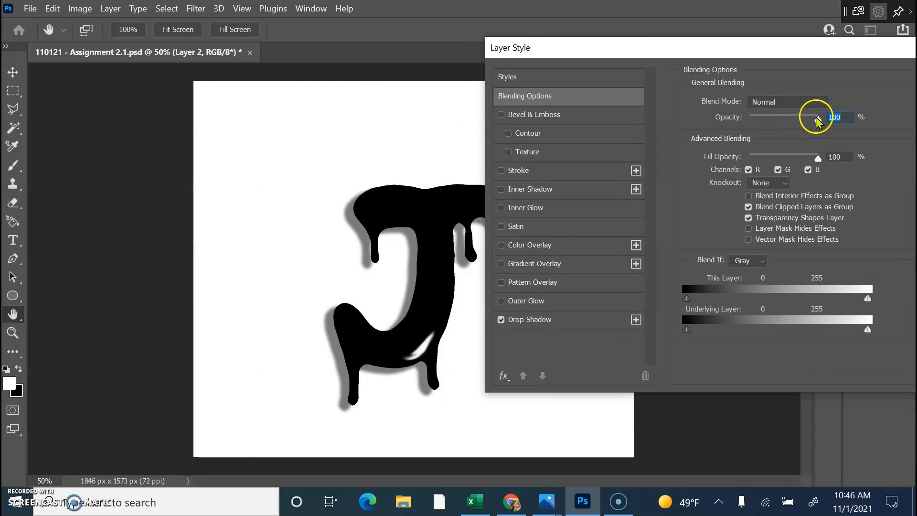
pyautogui.moveTo(682, 49); pyautogui.dragTo(746, 42)
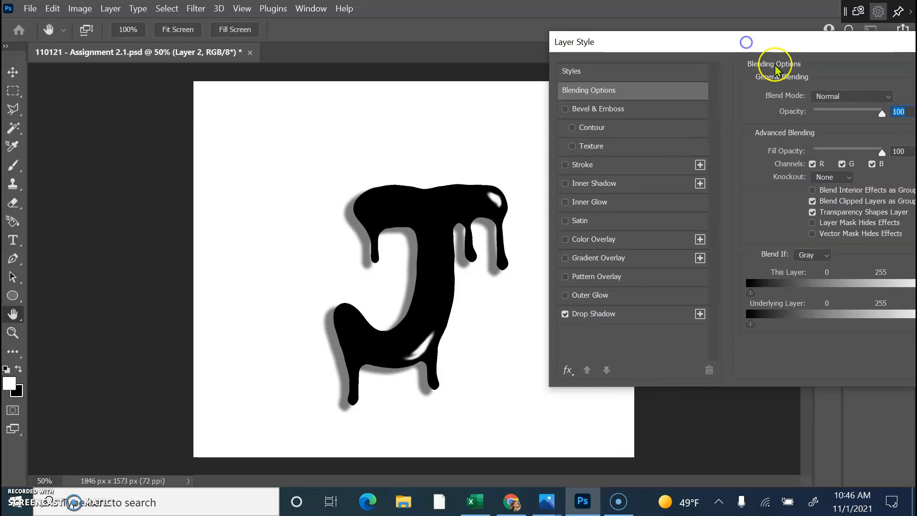
pyautogui.moveTo(881, 113)
pyautogui.mouseDown()
pyautogui.moveTo(859, 117)
pyautogui.moveTo(878, 117)
pyautogui.mouseUp()
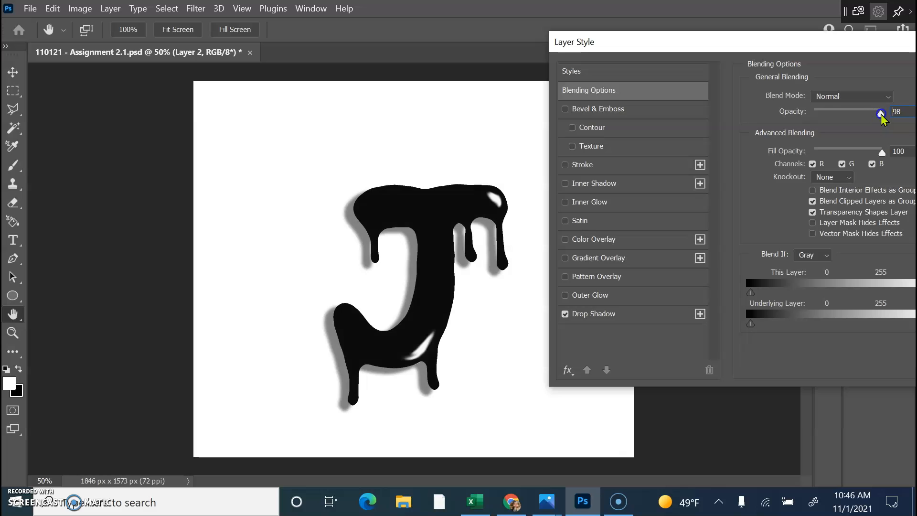
pyautogui.moveTo(881, 154)
pyautogui.mouseDown()
pyautogui.moveTo(859, 153)
pyautogui.moveTo(896, 157)
pyautogui.mouseUp()
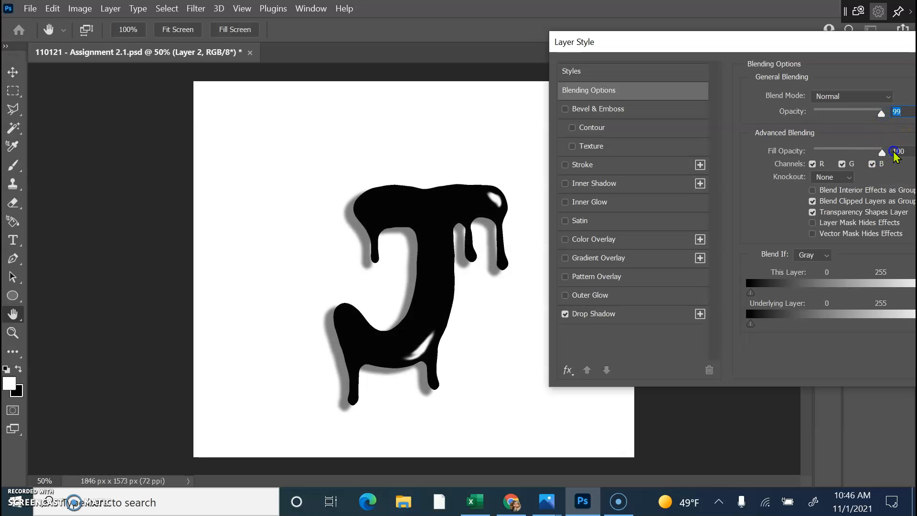
# Set the drop shadow to 46% opacity, 75 px distance and a 68° angle.
pyautogui.click(640, 314)
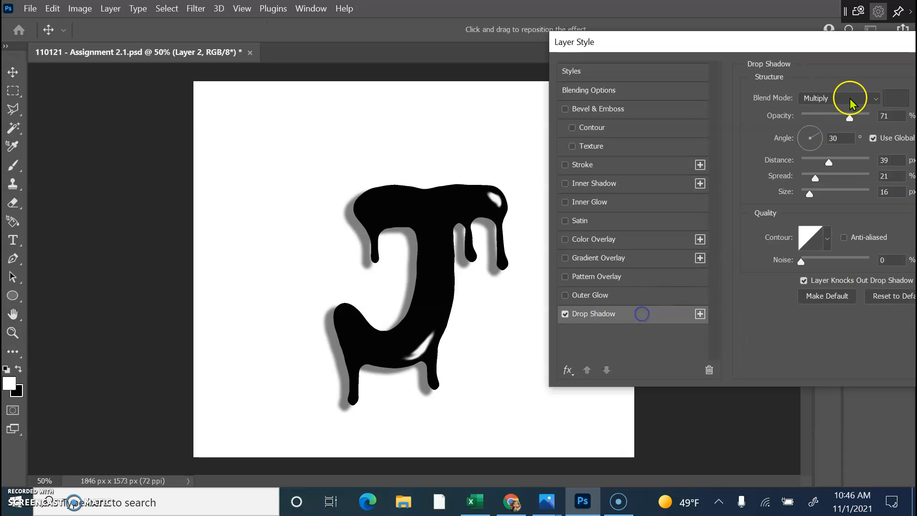
pyautogui.moveTo(848, 118); pyautogui.dragTo(833, 119)
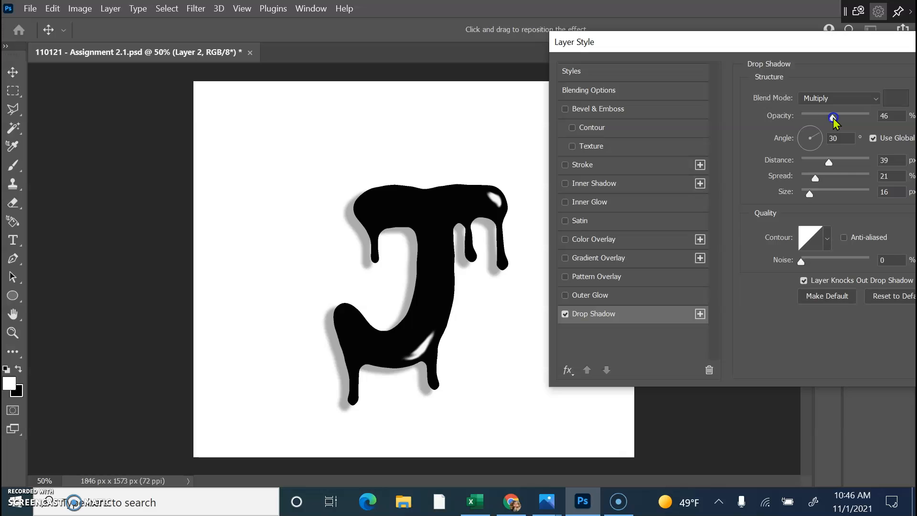
pyautogui.moveTo(829, 162); pyautogui.dragTo(846, 161)
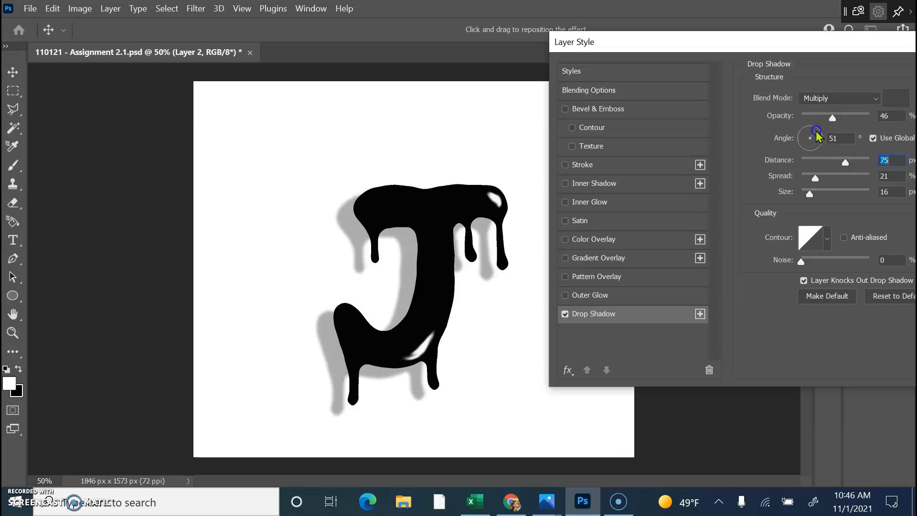
pyautogui.click(802, 137)
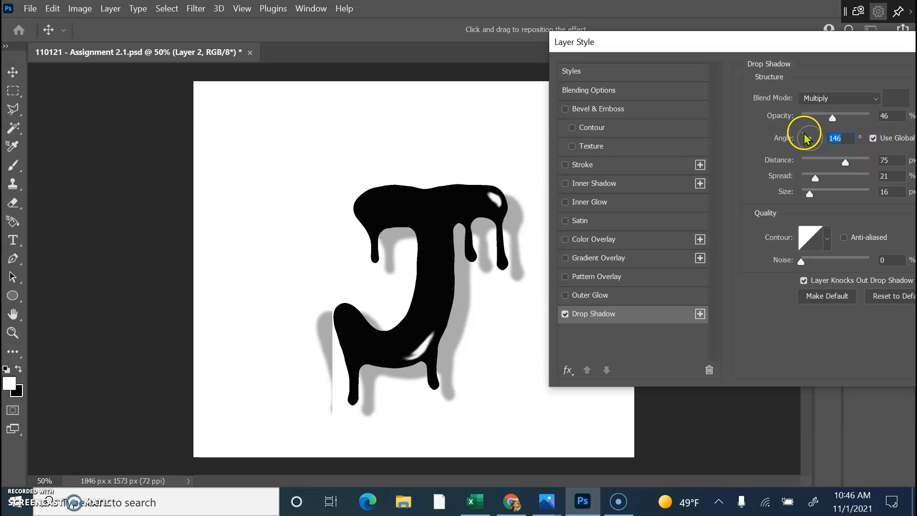
pyautogui.moveTo(808, 127); pyautogui.dragTo(814, 127)
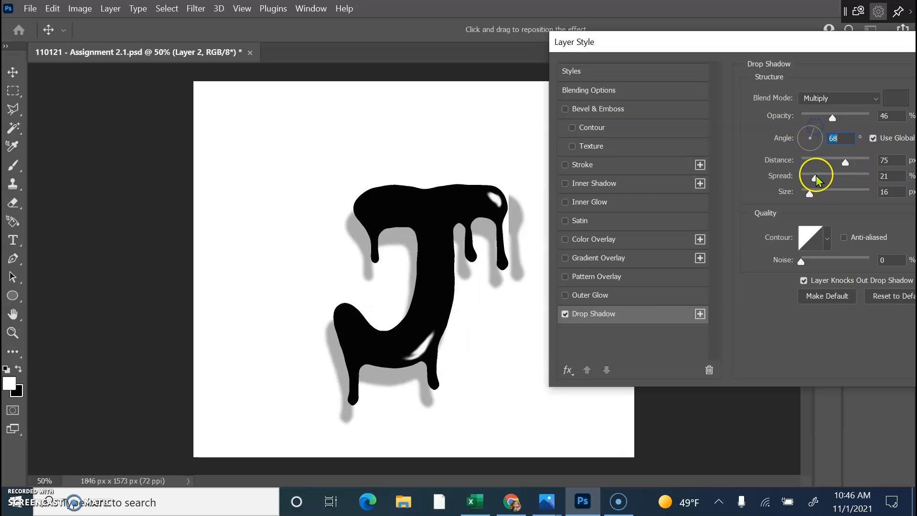